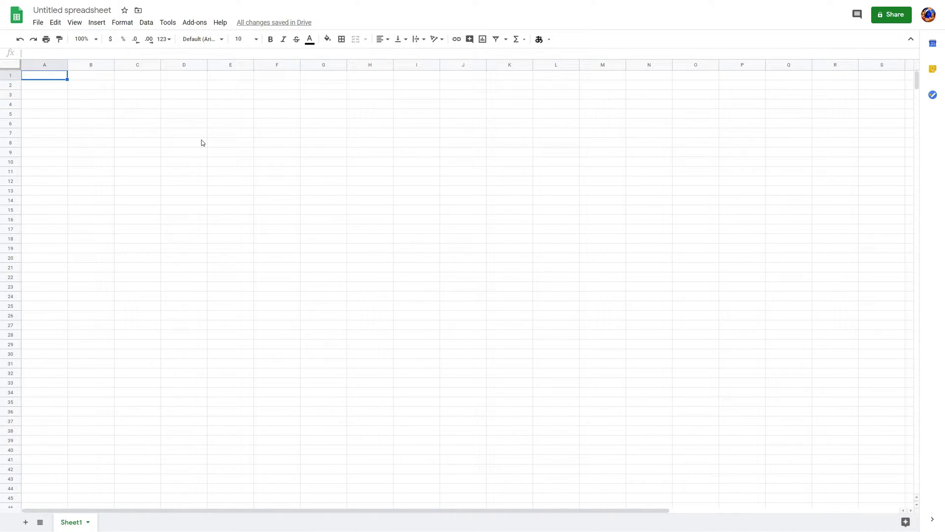
- Put 0 into A1, B1 and C1 after undoing a stray 2 typed in A1
text(2)
key(Return)
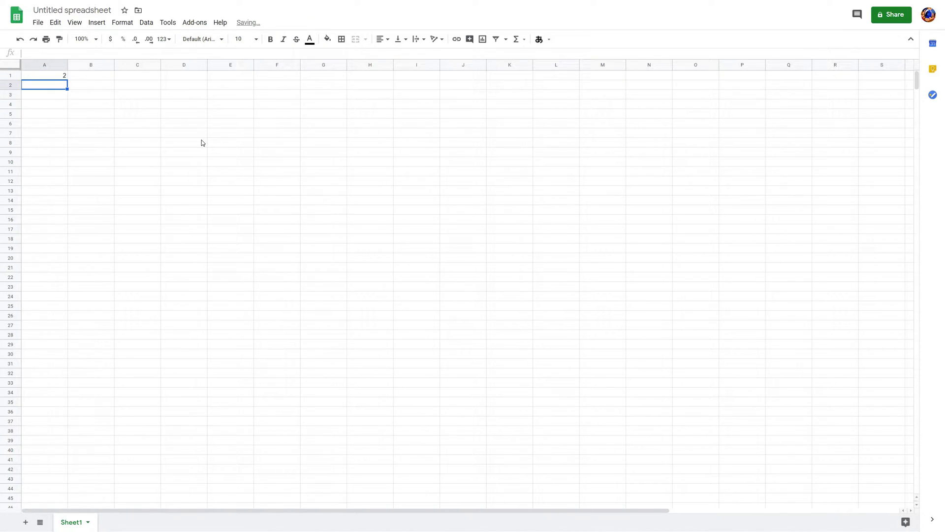
key(ctrl+z)
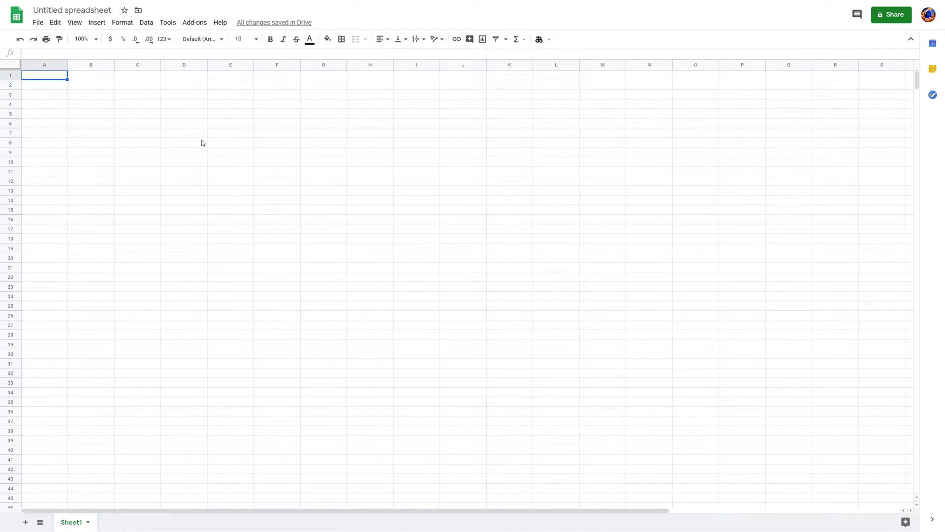
text(0)
key(Tab)
text(0)
key(Tab)
text(0)
key(Tab)
- Move the selection from the input cells over to cell E2
key(Left)
key(Left)
key(Left)
key(Right)
key(Left)
key(Right)
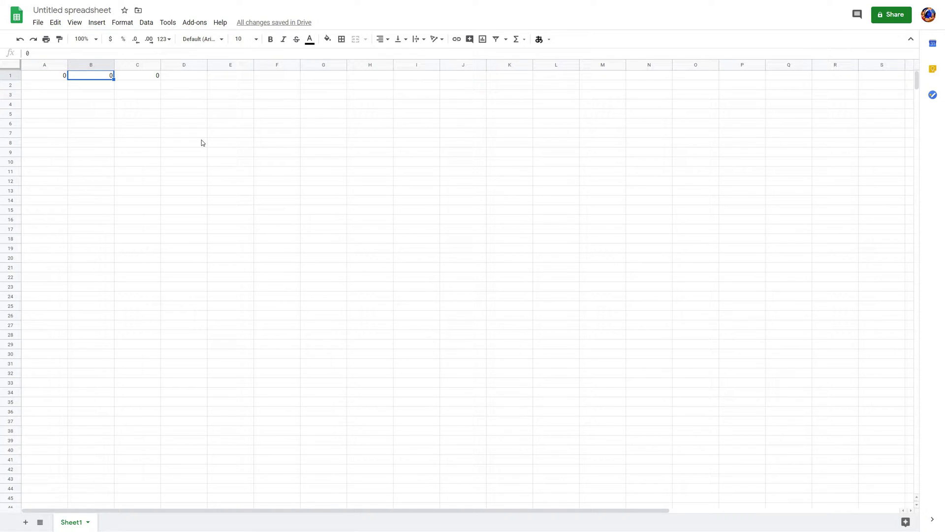
key(Right)
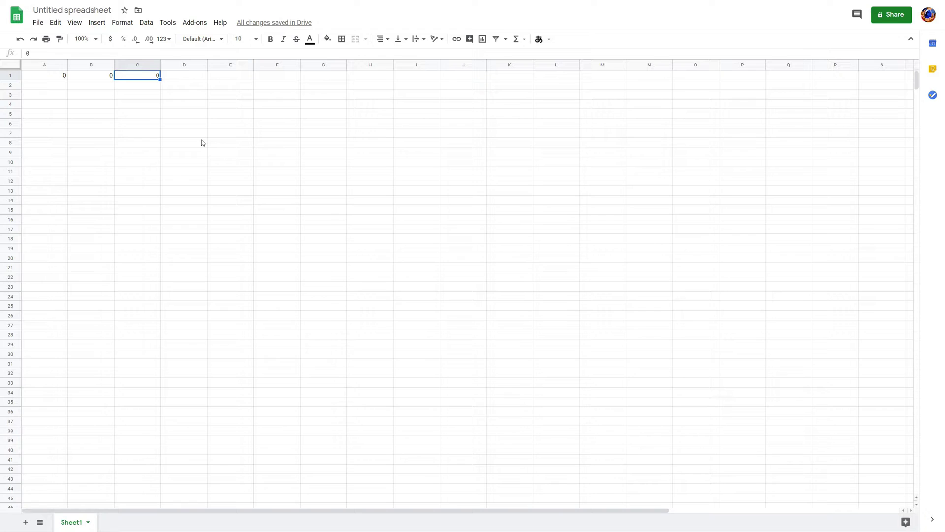
key(Down)
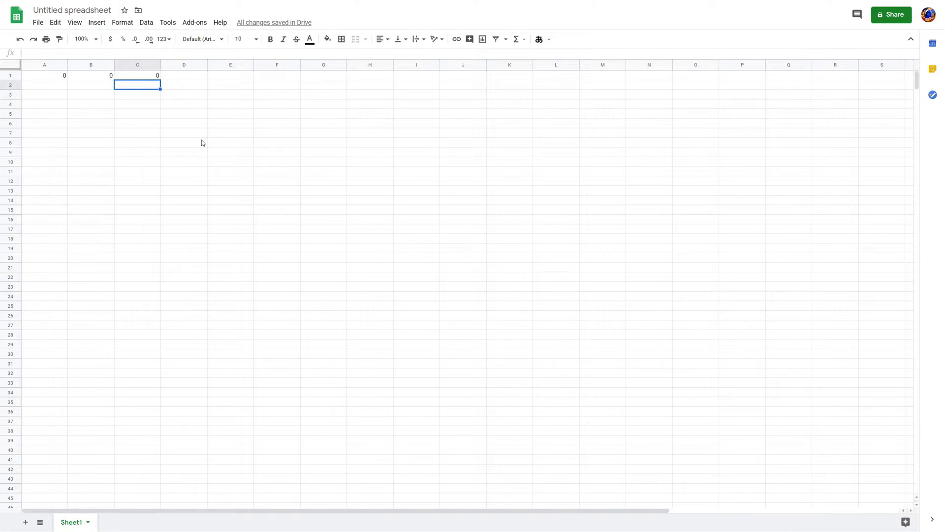
key(Right)
key(Down)
key(Right)
key(Up)
- Enter =xor(A1,B1) in E2
text(=)
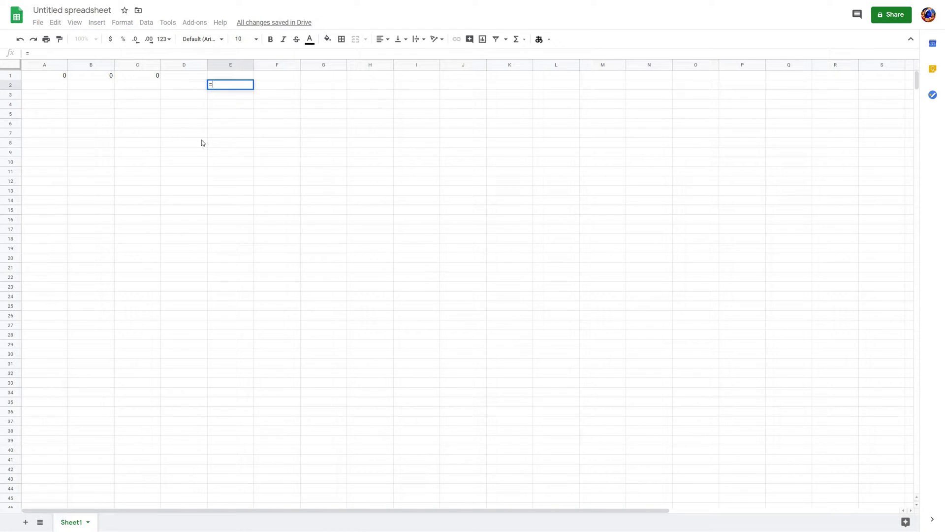
text(xor)
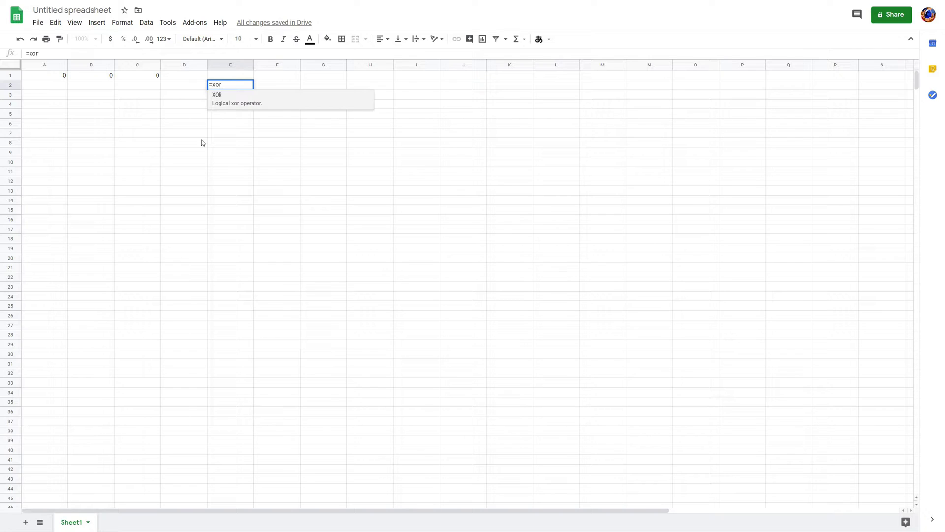
text(()
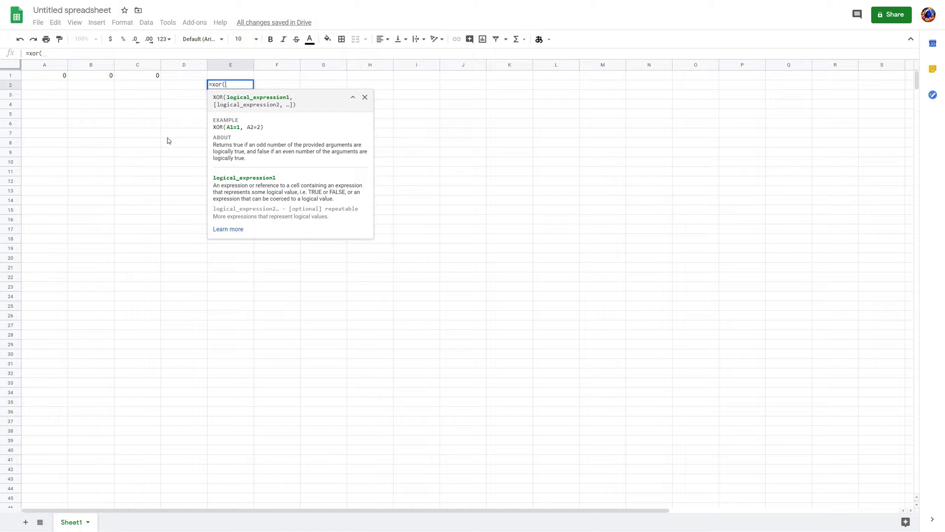
click(48, 78)
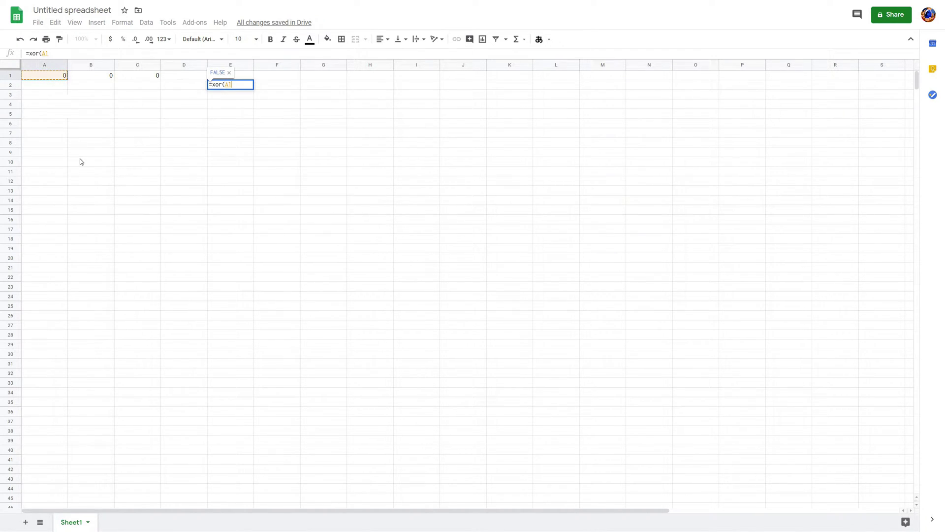
text(,)
click(107, 81)
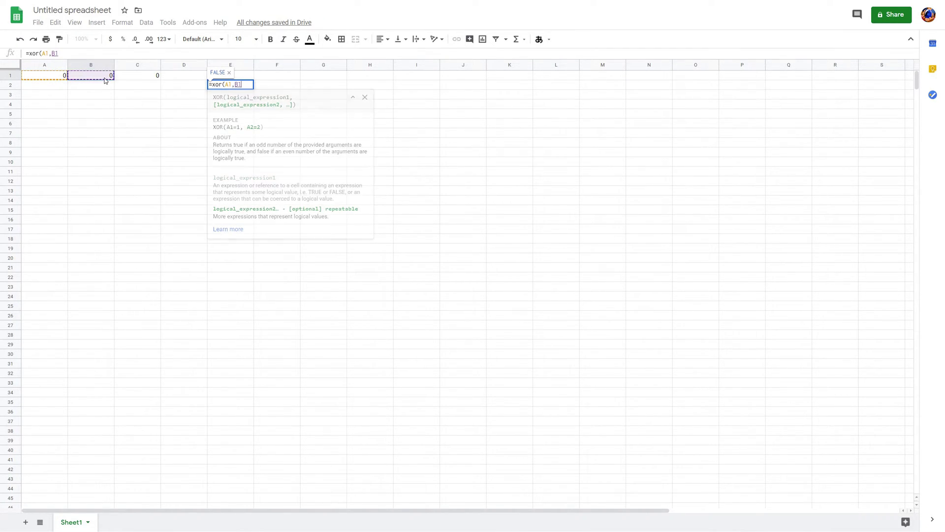
text())
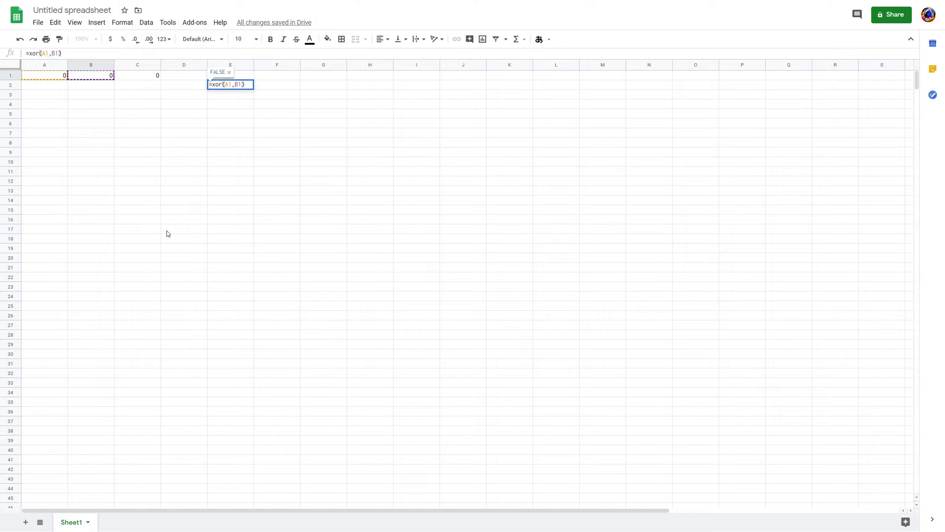
key(ctrl+Return)
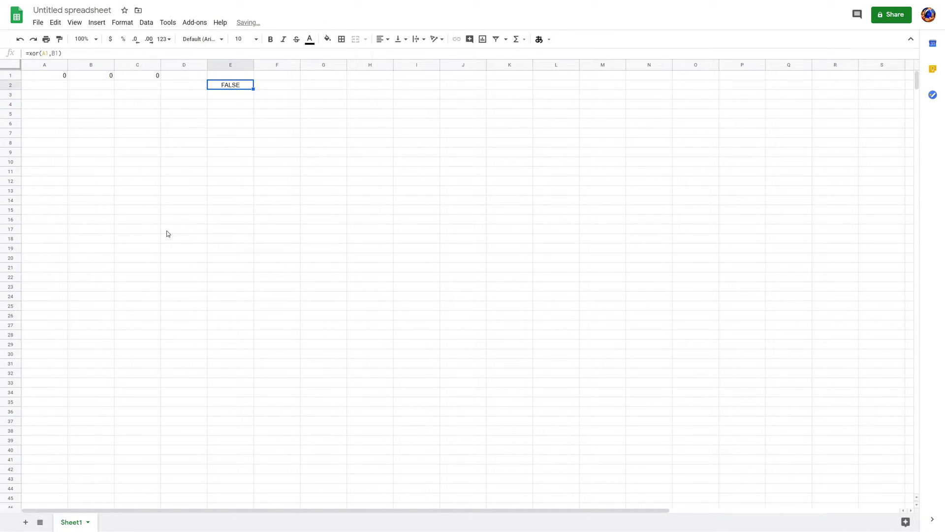
- Test the XOR by setting B1 to 1, back to 0, then A1 to 1
key(Left)
key(Left)
key(Left)
key(Up)
text(1)
key(Return)
key(Up)
text(0)
key(Return)
key(Left)
key(Up)
text(1)
key(Return)
- Set both inputs to 1, then reset A1 and B1 to 0
key(Up)
key(Right)
text(1)
key(Return)
key(Up)
text(0)
key(Left)
text(0)
key(Return)
key(Right)
key(Right)
key(Right)
key(Right)
key(Right)
key(Left)
key(Down)
key(Down)
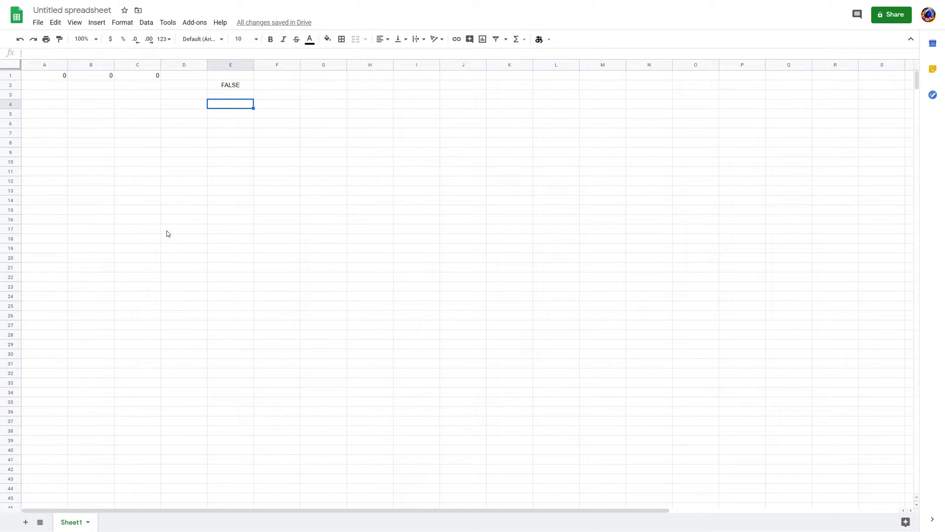
- Enter =and(A1,B1) in E4
text(=a)
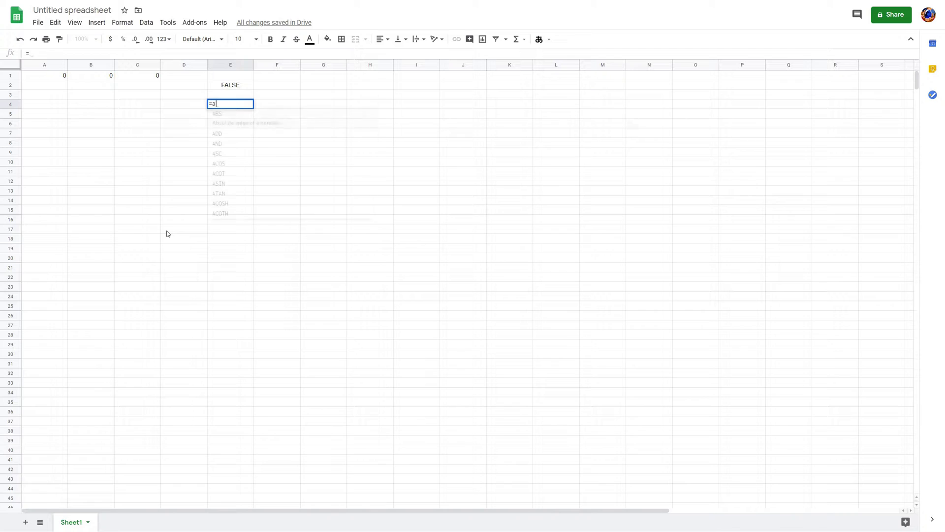
text(nd()
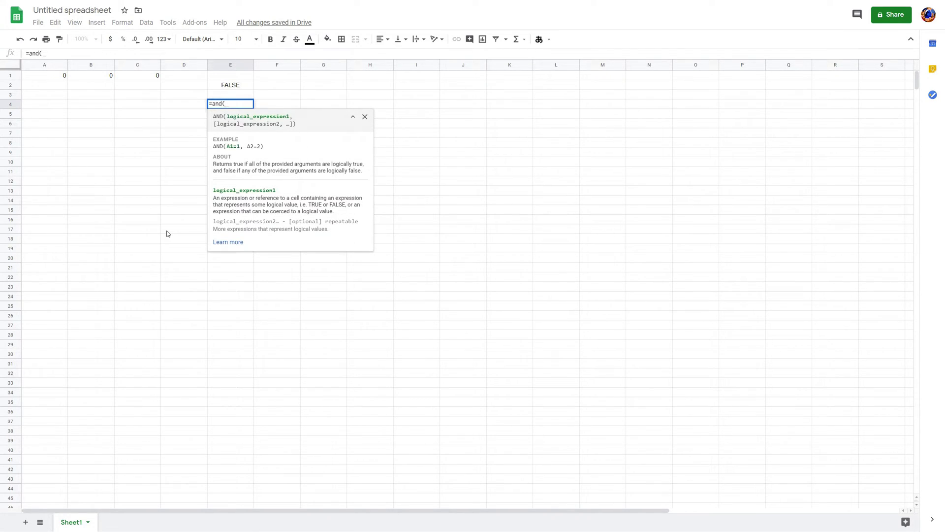
click(53, 74)
text(,)
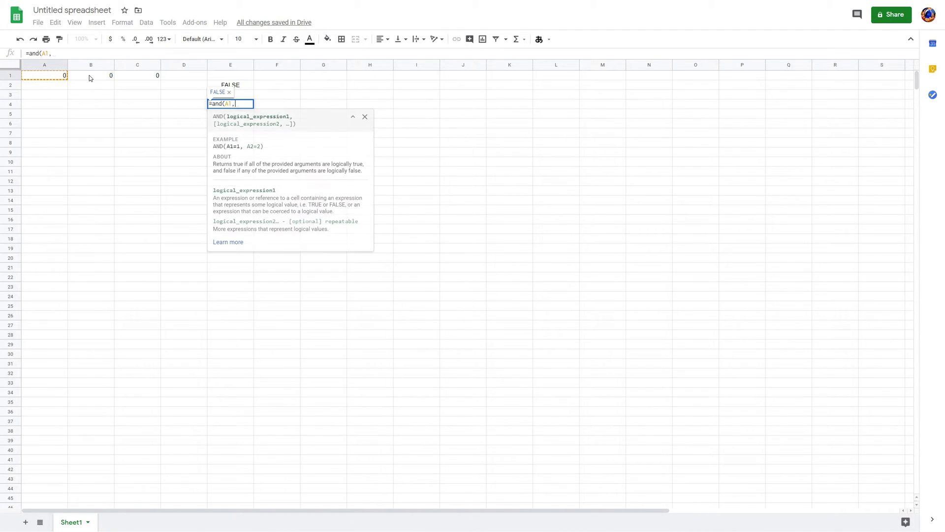
click(91, 75)
text())
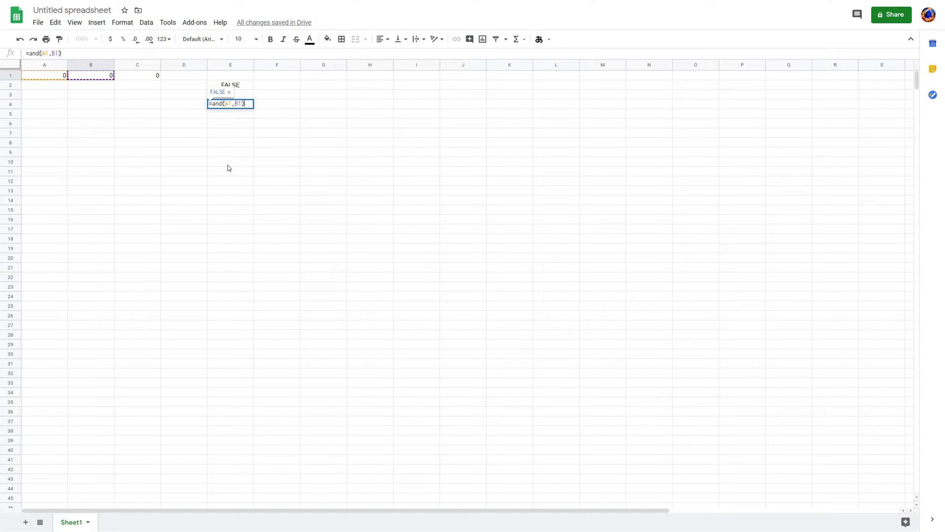
key(Return)
- Try A1 as 1 to test the AND, then undo it
key(Up)
key(Left)
key(Left)
key(Left)
key(Left)
key(Up)
key(Up)
key(Up)
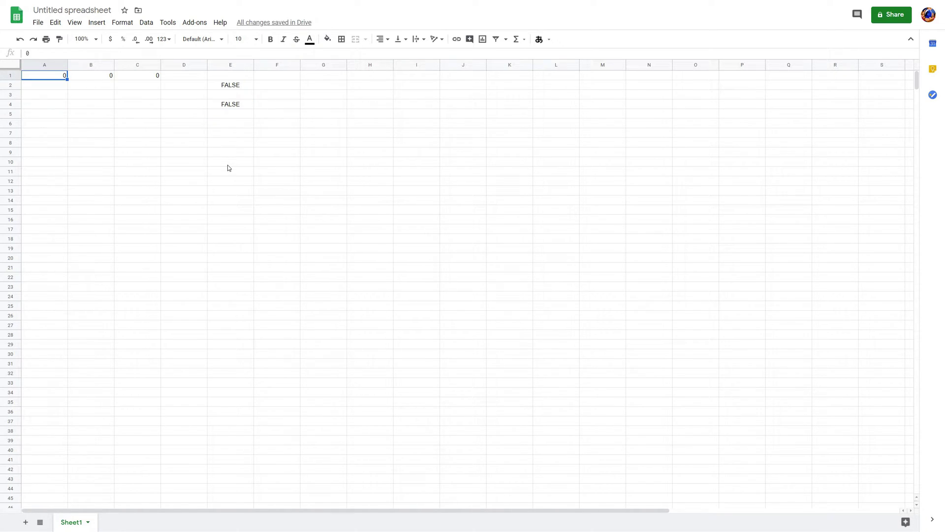
text(1)
key(Return)
key(ctrl+z)
key(Right)
key(Left)
- Set A1 and B1 both to 1, then undo both back to 0
text(1)
key(Return)
key(Up)
key(Right)
text(1)
key(Return)
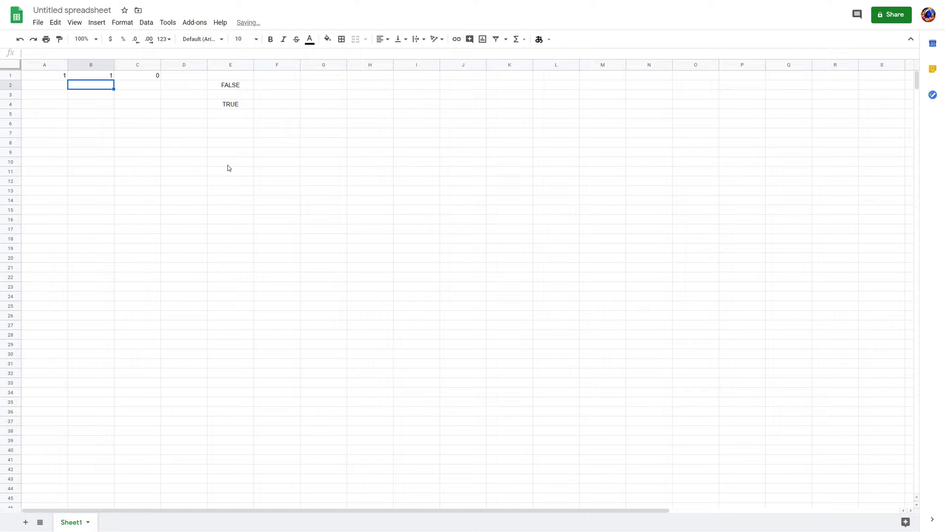
key(ctrl+z)
key(ctrl+z)
key(Down)
key(Right)
key(Right)
key(Right)
key(Right)
key(Right)
key(Right)
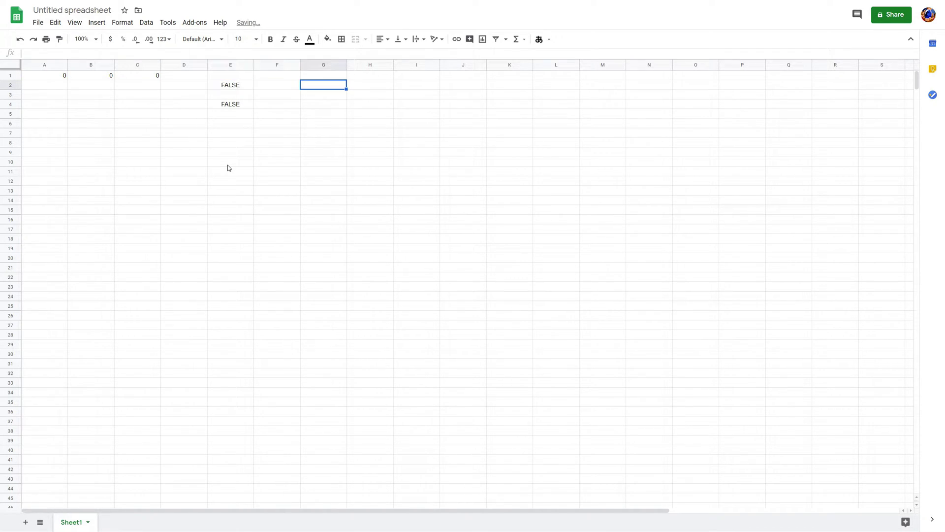
- Enter =xor(E2,C1) in G2, combining the first XOR result with C1
text(=xor()
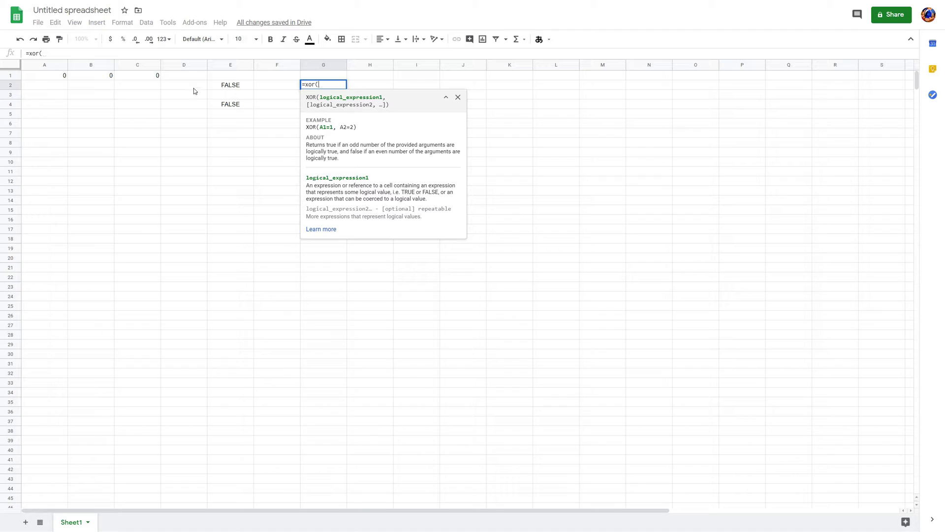
click(242, 87)
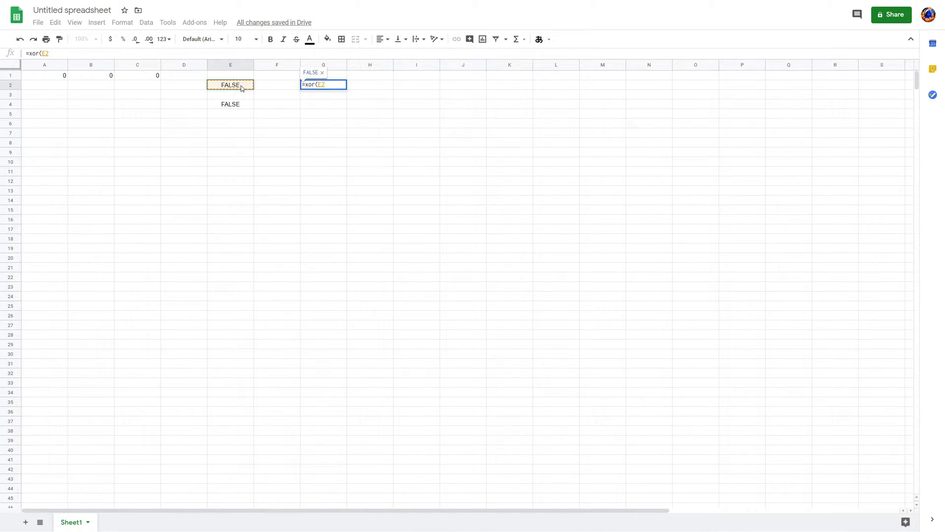
text(,)
click(148, 77)
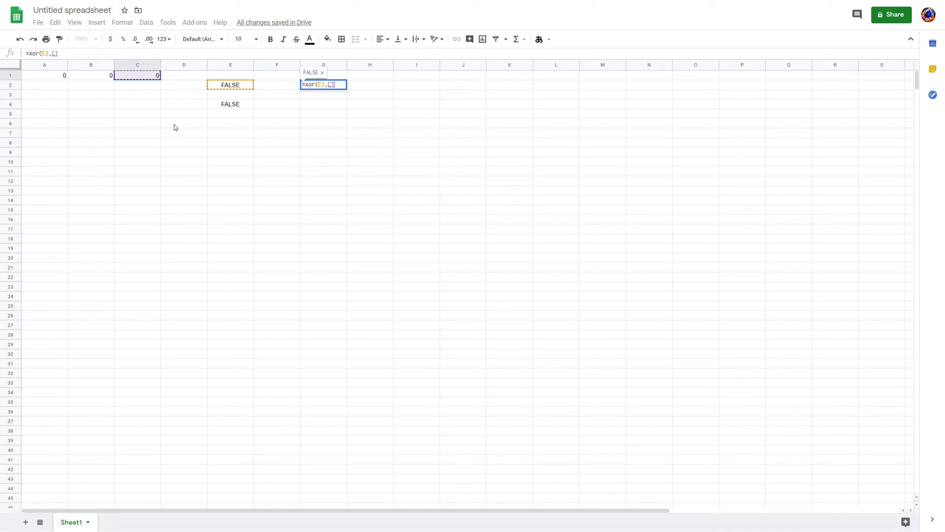
key(Return)
- Put =and(E2,C1) in E6
key(Up)
key(Left)
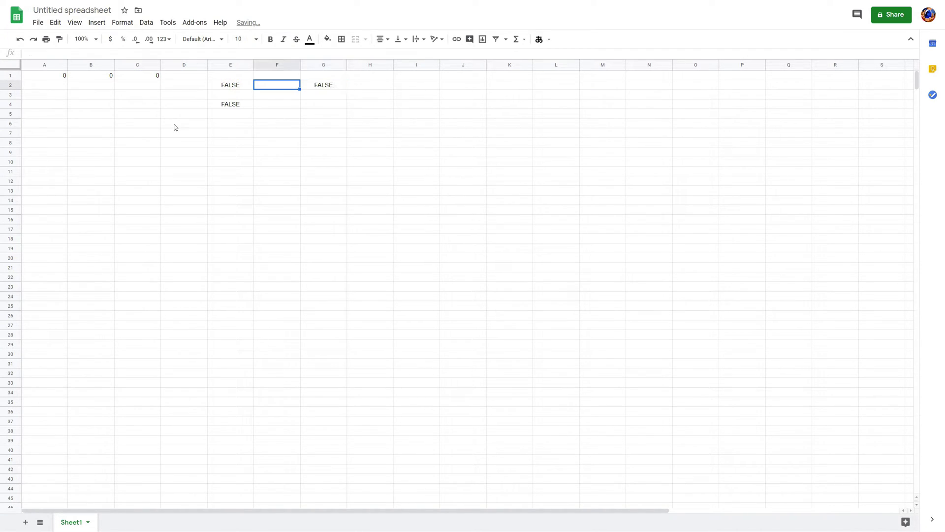
key(Left)
key(Left)
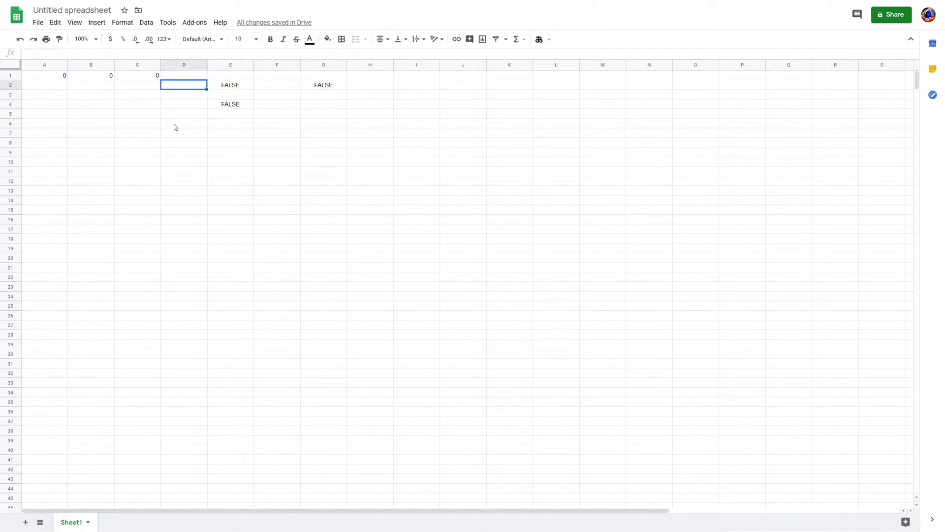
key(Left)
key(Up)
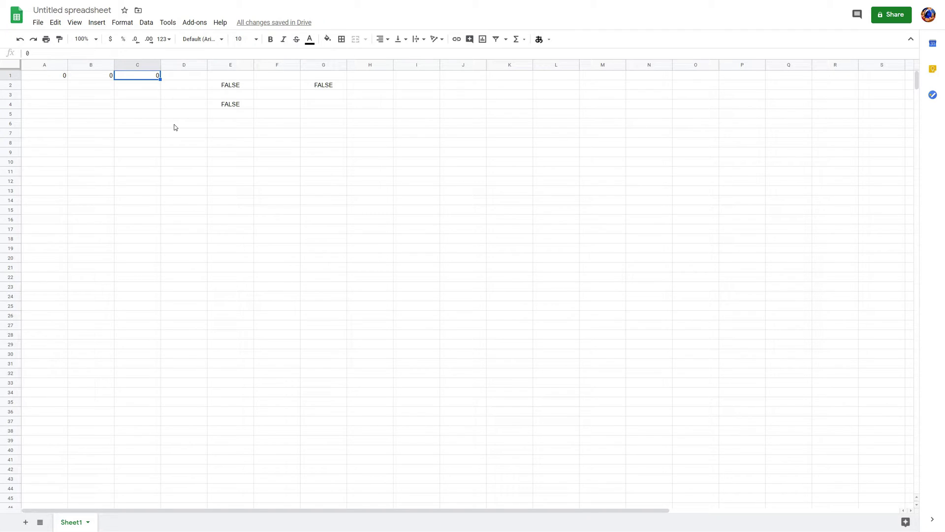
key(Right)
key(Right)
key(Right)
key(Down)
key(Down)
key(Down)
key(Down)
key(Left)
key(Down)
text(=and)
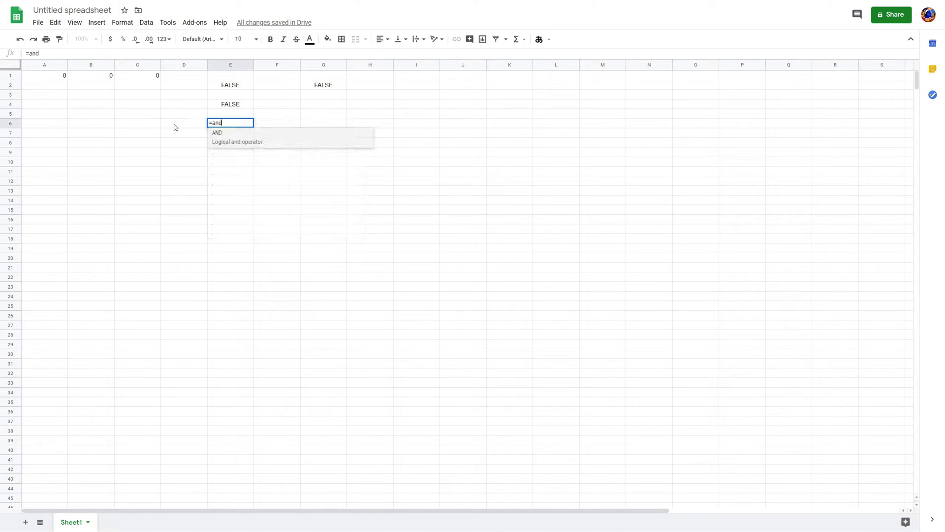
text(()
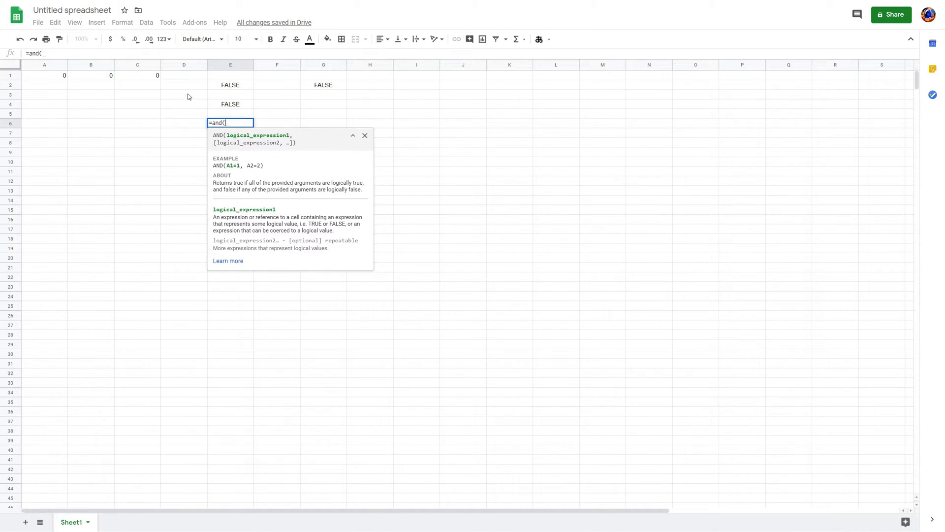
click(235, 84)
text(,)
click(148, 75)
key(Return)
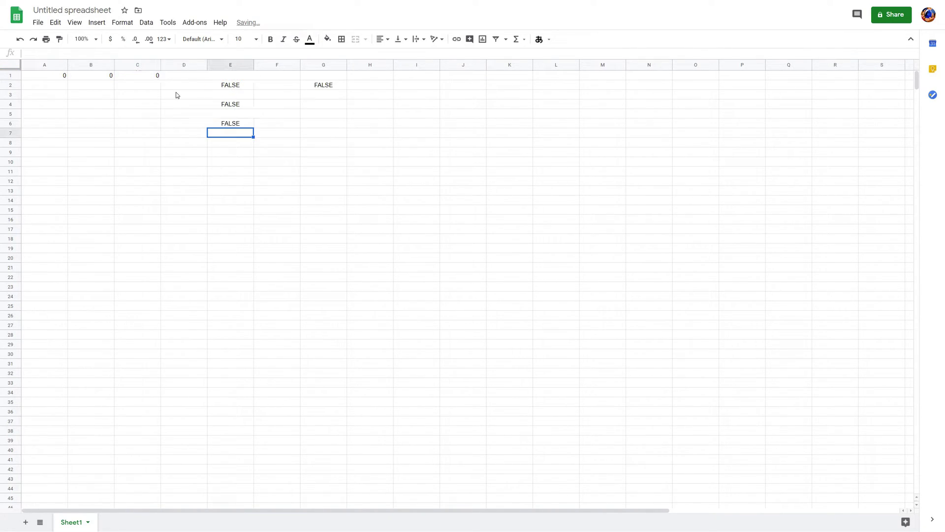
- Enter =or(E4,E6) in F5
key(Up)
key(Up)
key(Up)
key(Up)
key(Up)
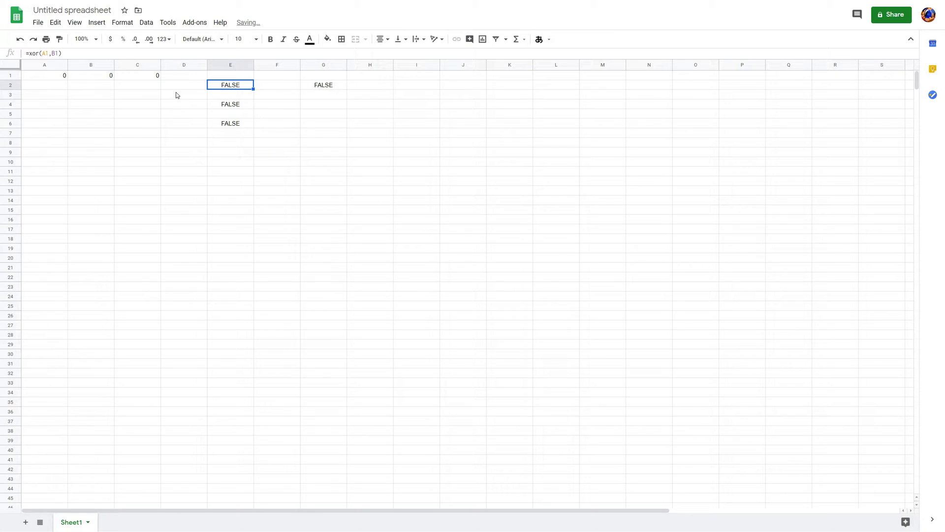
key(Right)
key(Right)
key(Left)
key(Left)
key(Down)
key(Down)
key(Down)
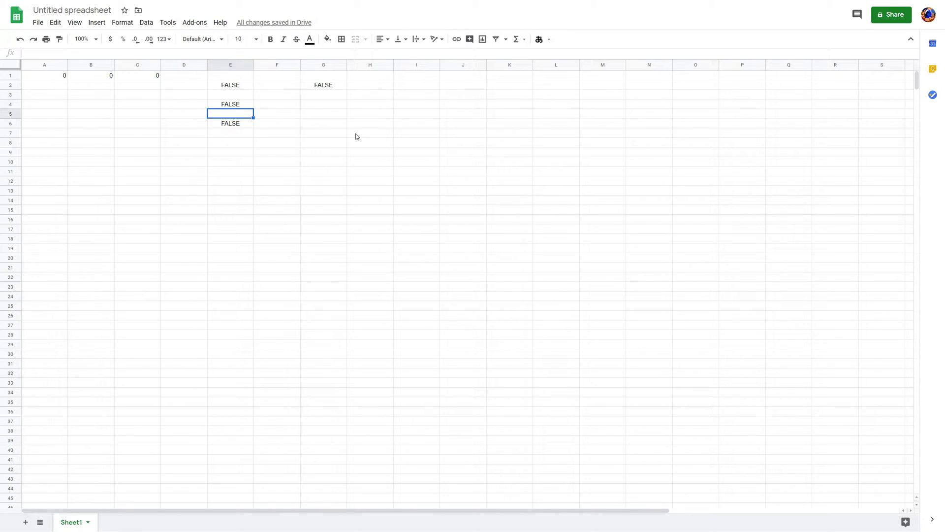
click(295, 117)
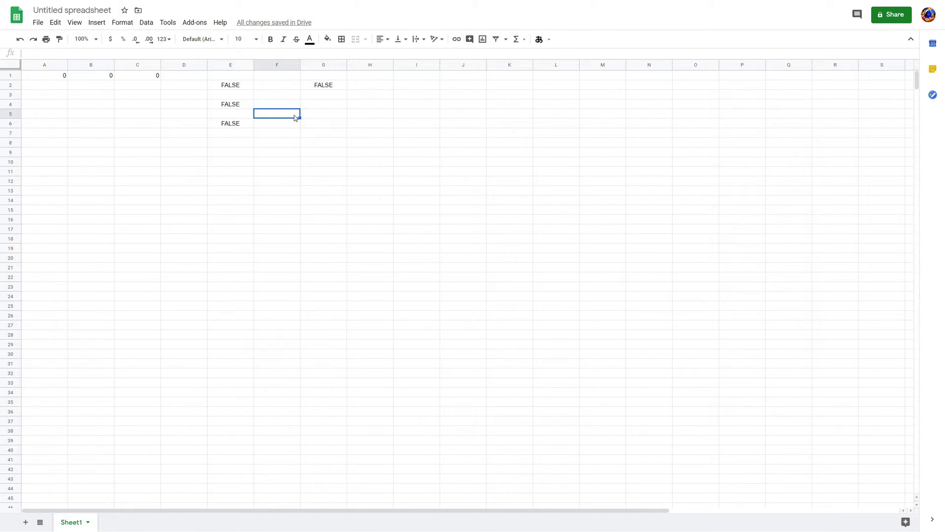
text(=)
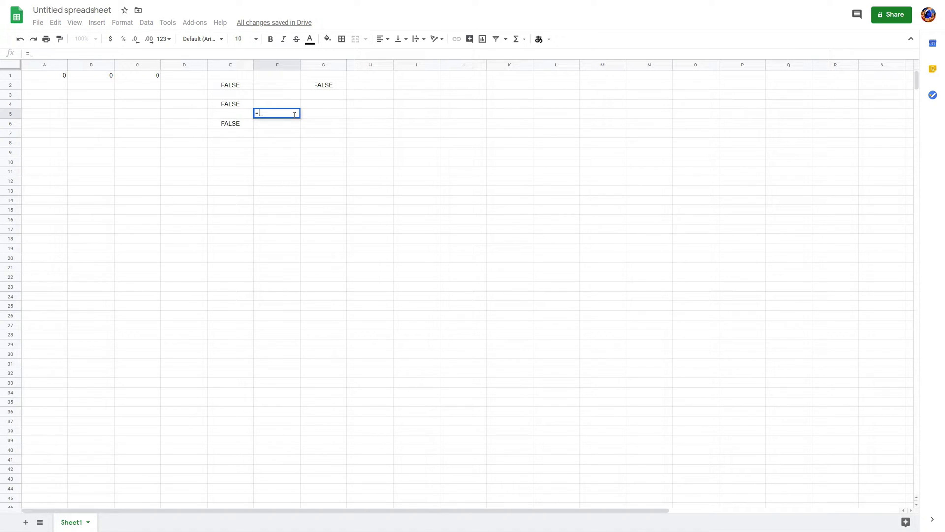
text(or()
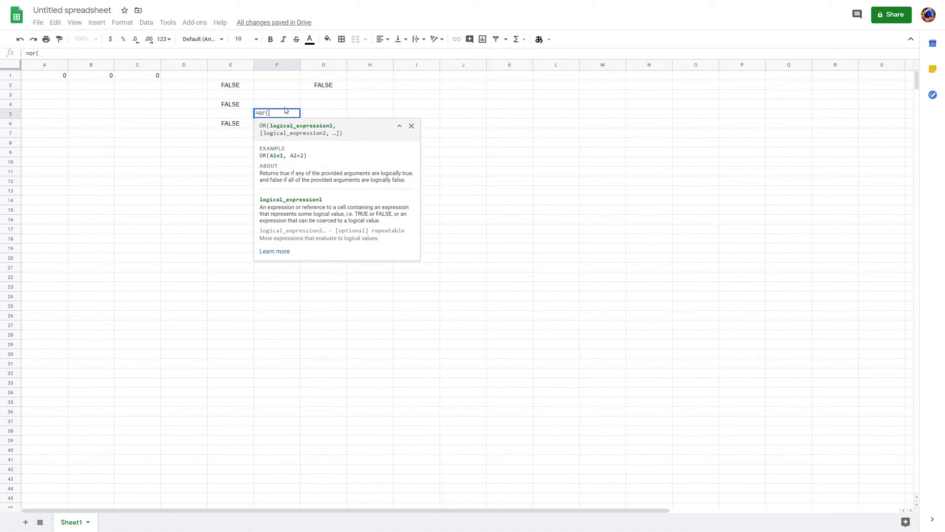
click(235, 108)
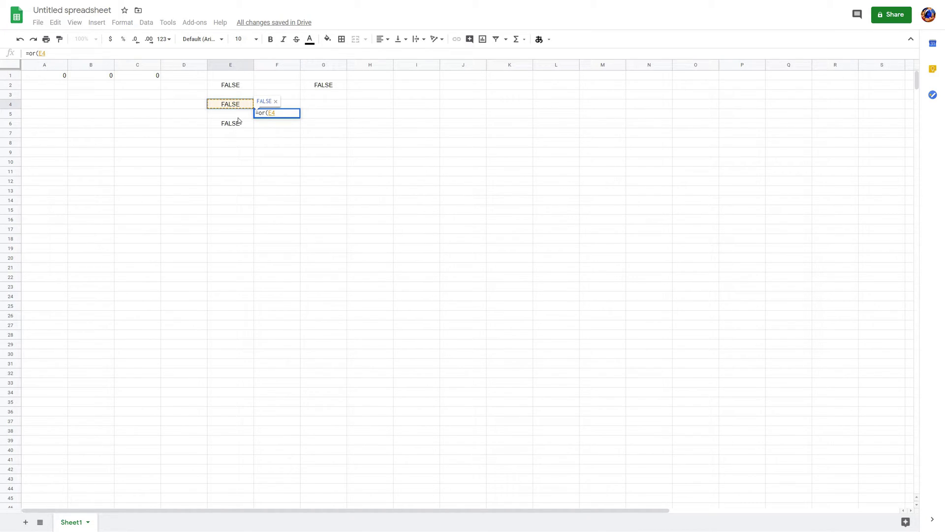
text(,)
click(238, 122)
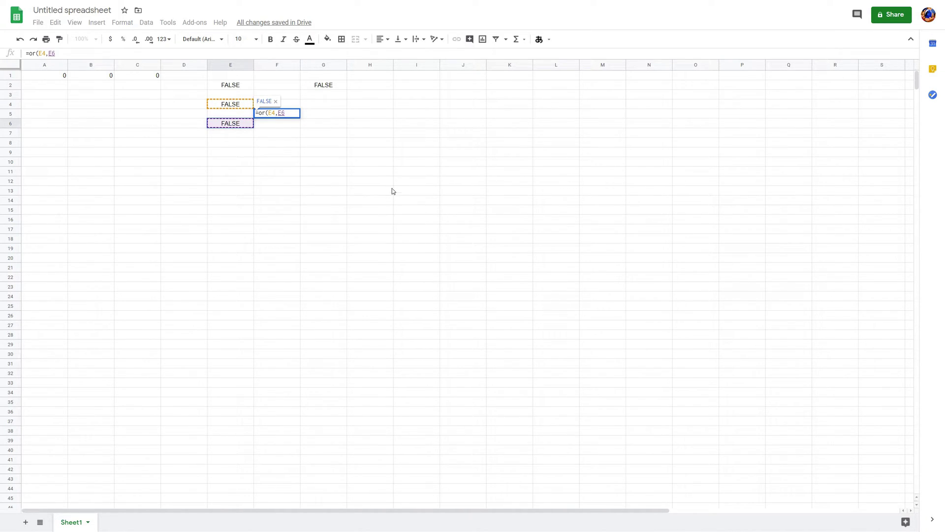
key(Return)
- Check the A1 and B1 input values, then move the selection to B5
key(Up)
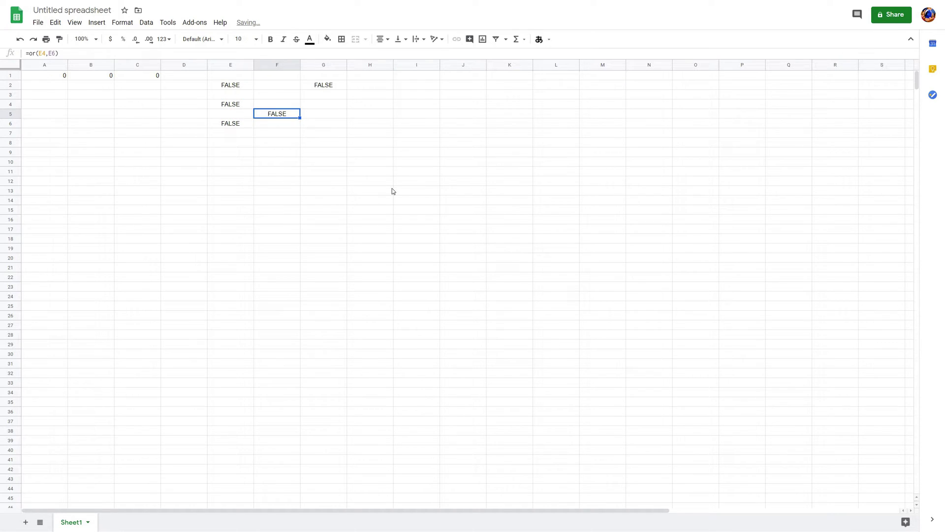
key(Left)
key(Left)
key(Left)
key(Left)
key(Up)
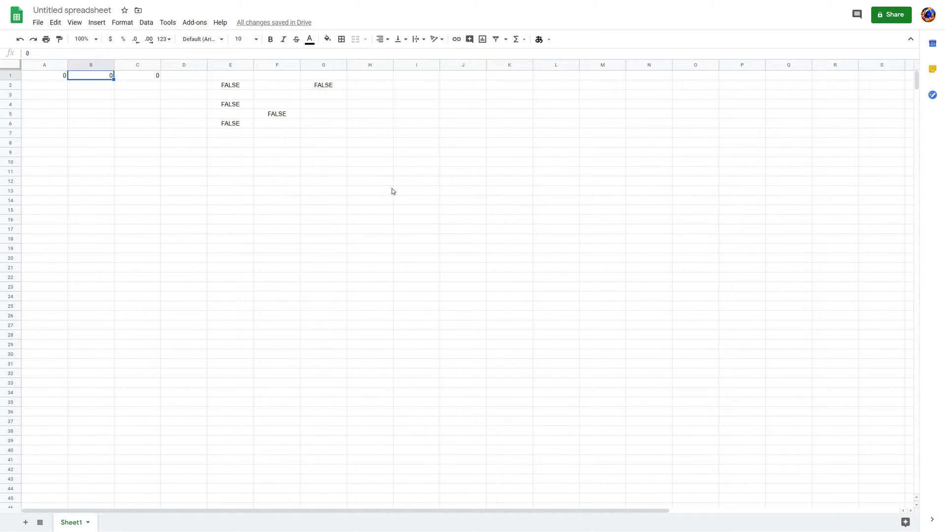
key(Left)
key(Right)
key(Left)
key(Right)
key(Right)
key(Down)
key(Down)
key(Down)
key(Down)
key(Left)
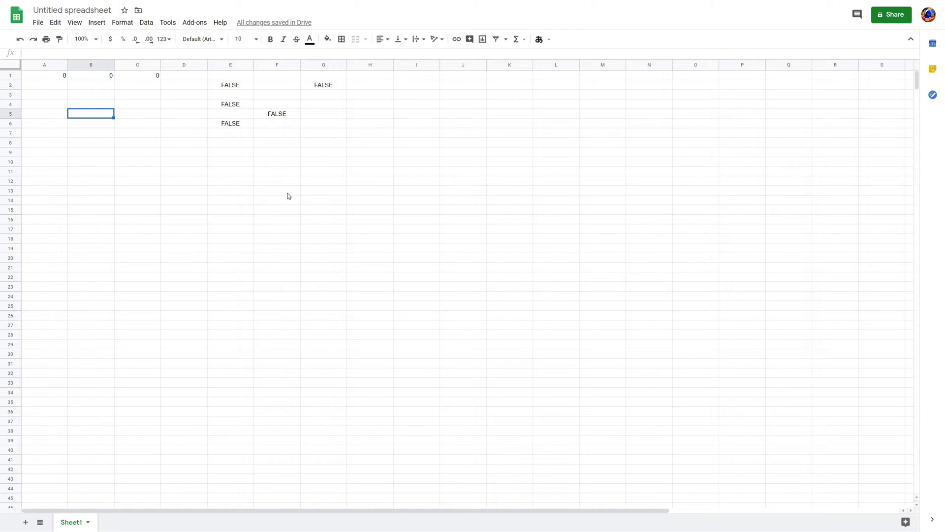
- Enter =if(G2=true, 1, 0) in B5, then start a new formula in A5
text(=)
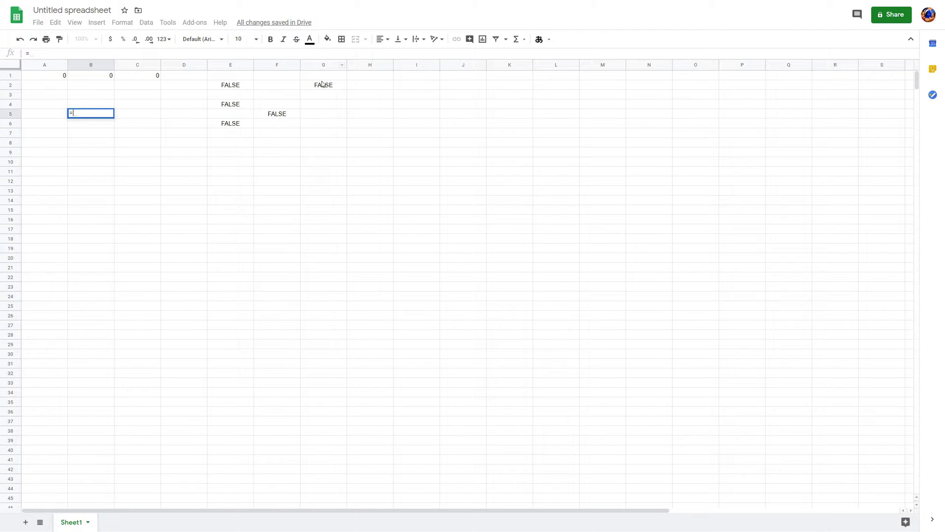
text(if()
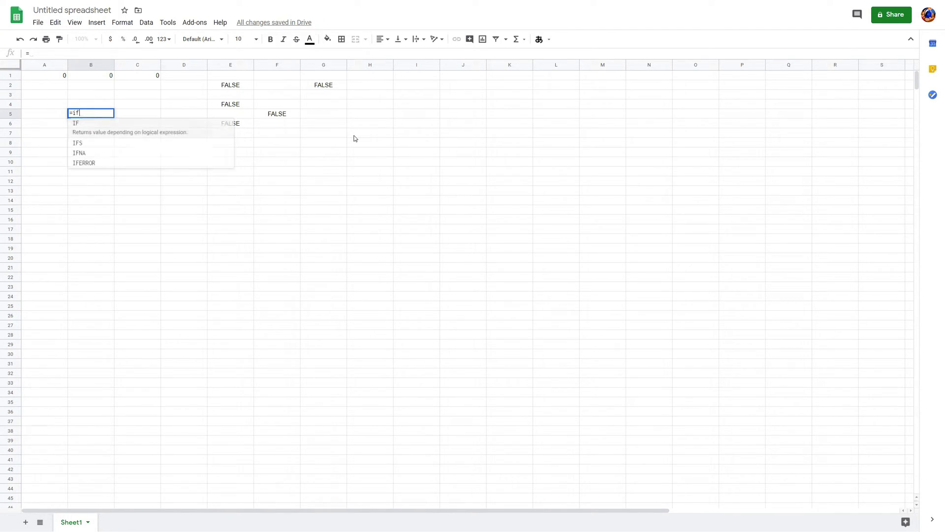
click(326, 85)
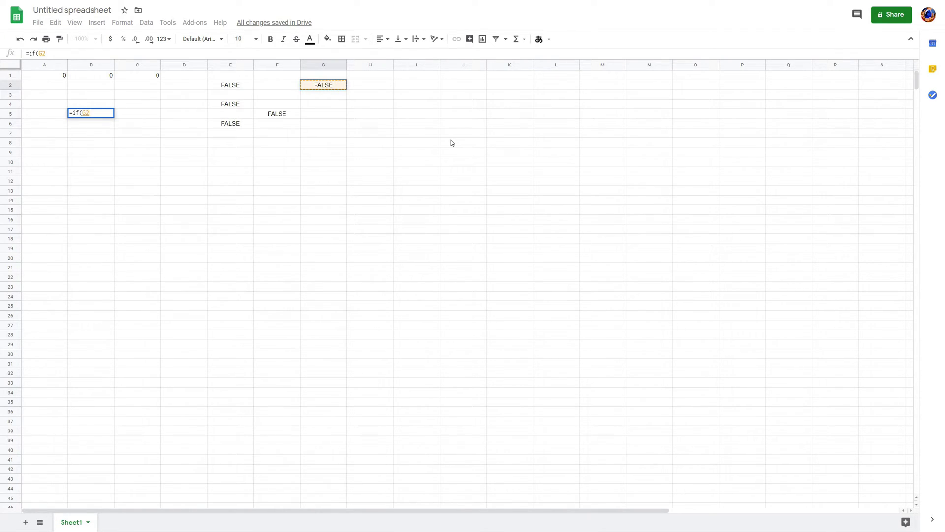
text(=true)
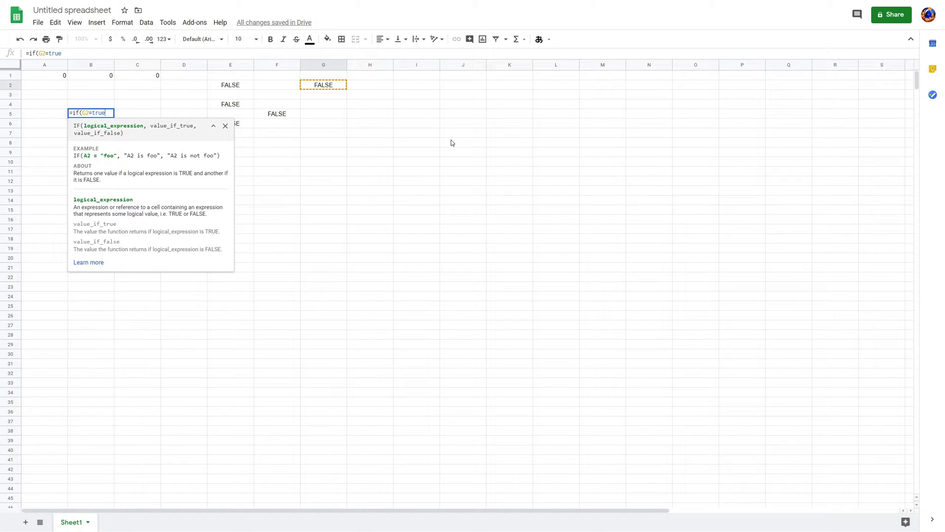
text(, 1, 0)
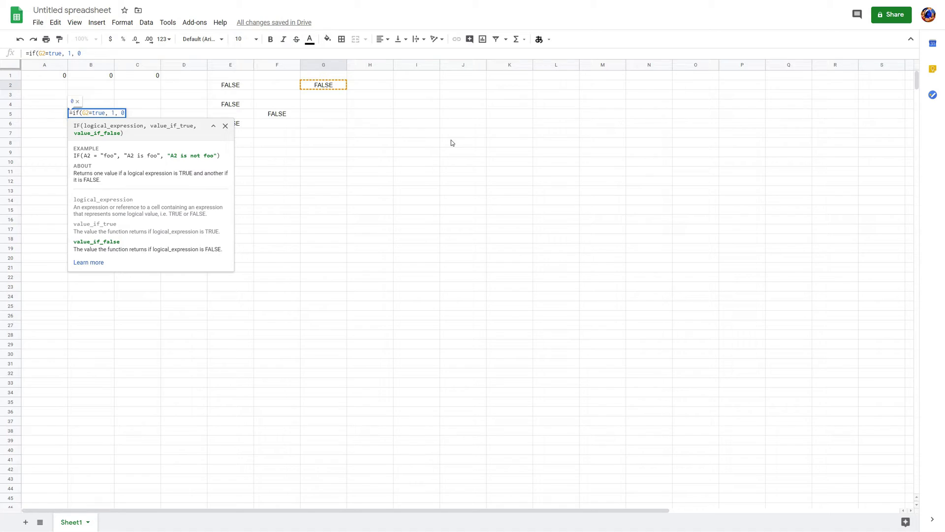
key(Return)
key(Up)
key(Left)
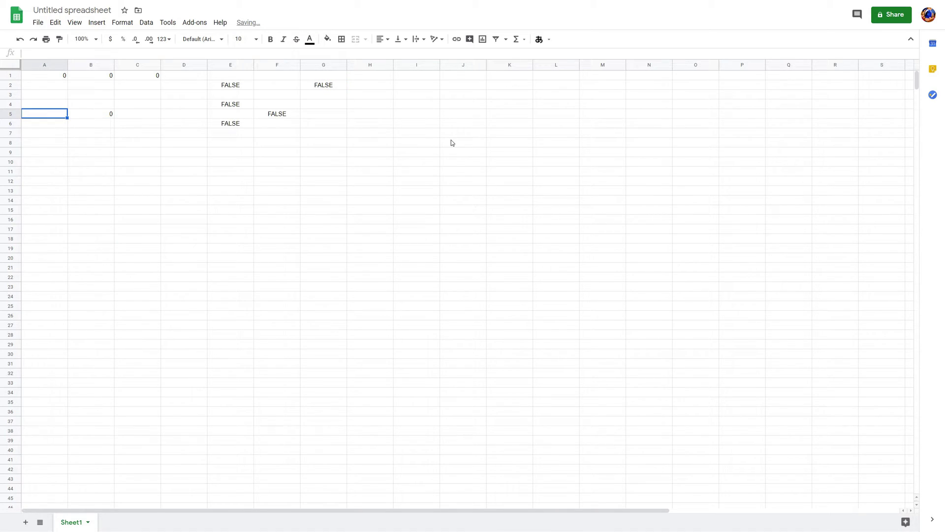
text(=)
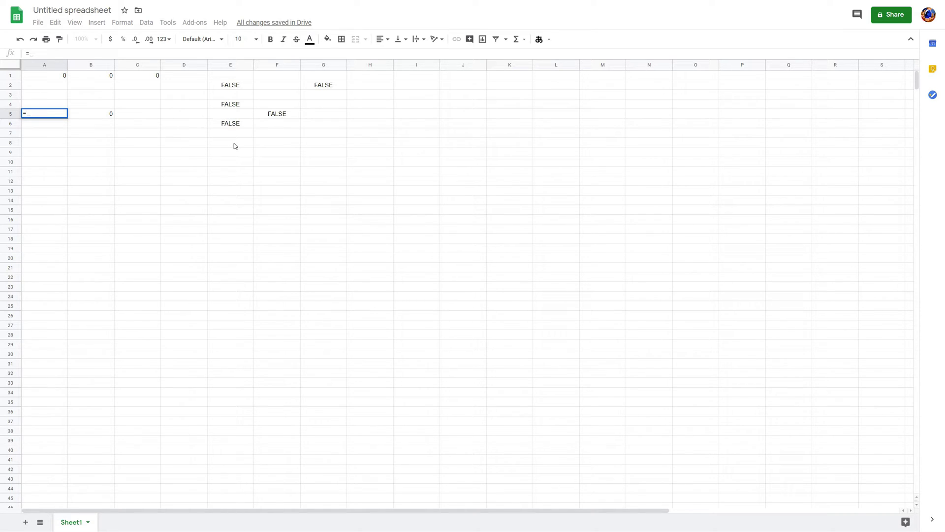
text(if)
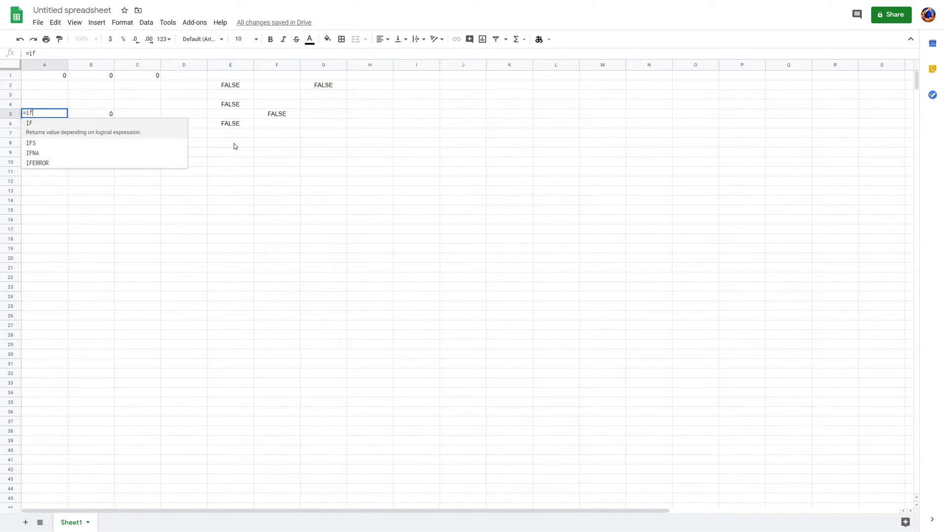
text(()
click(285, 117)
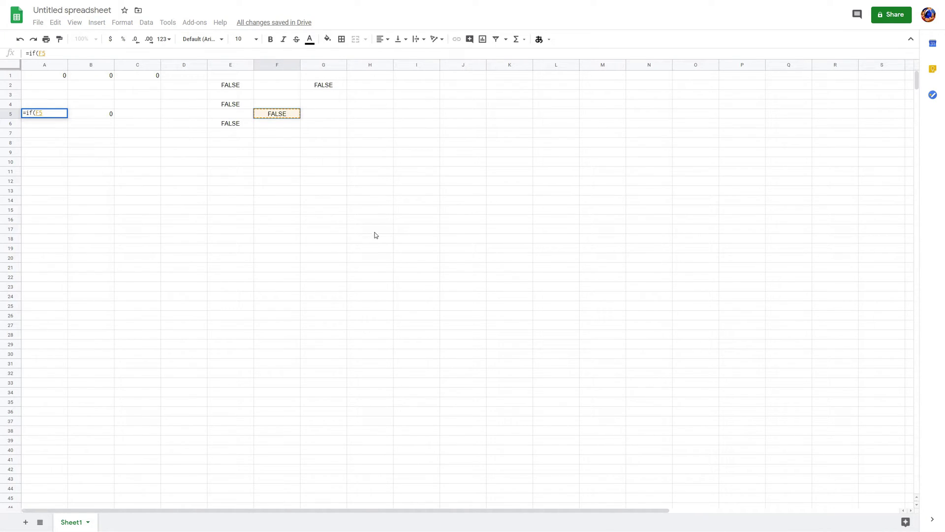
text(=true)
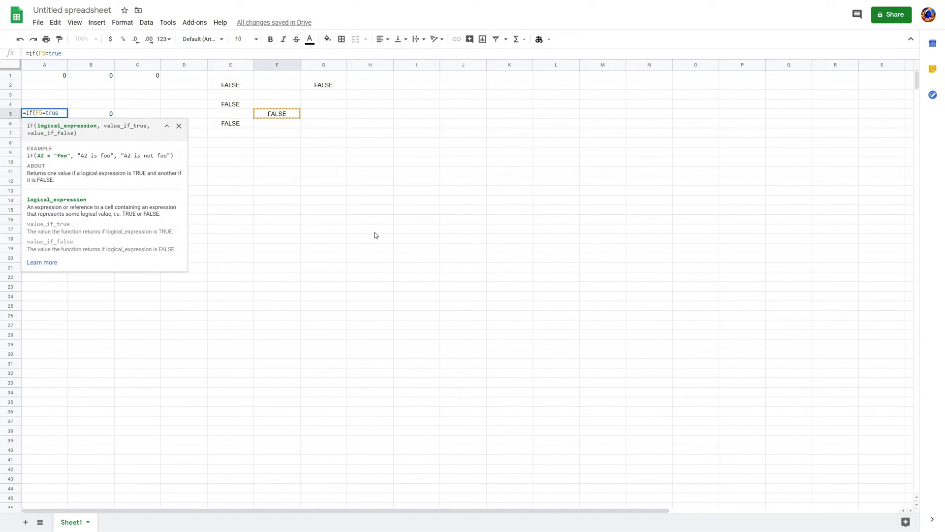
text(, 1,)
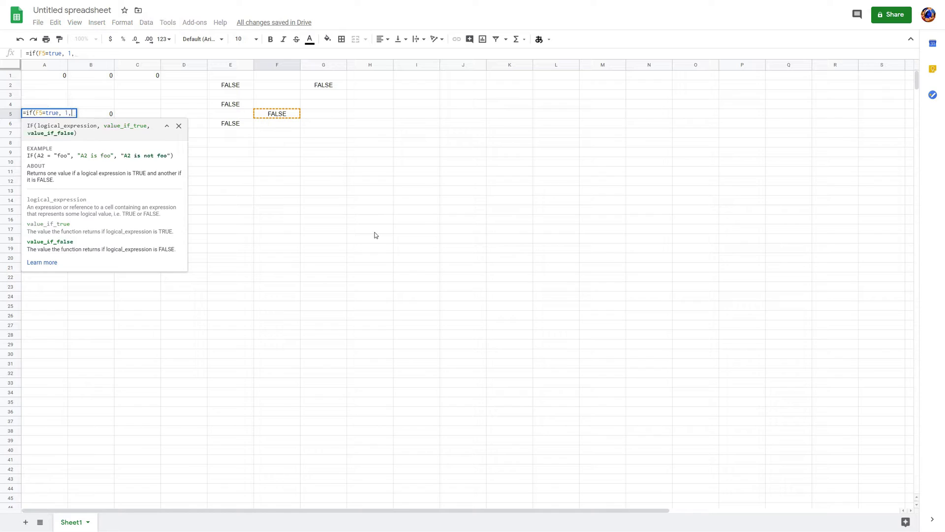
text( 0)
key(Return)
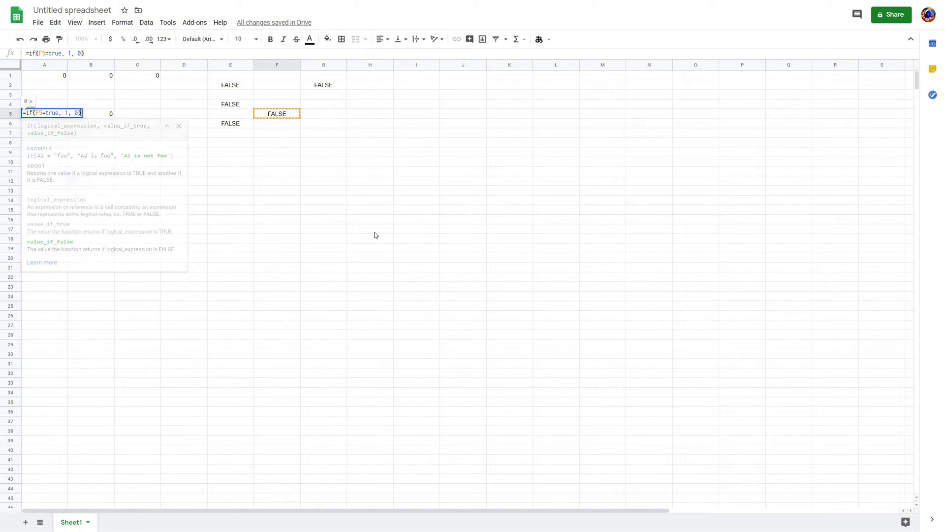
click(283, 110)
click(39, 115)
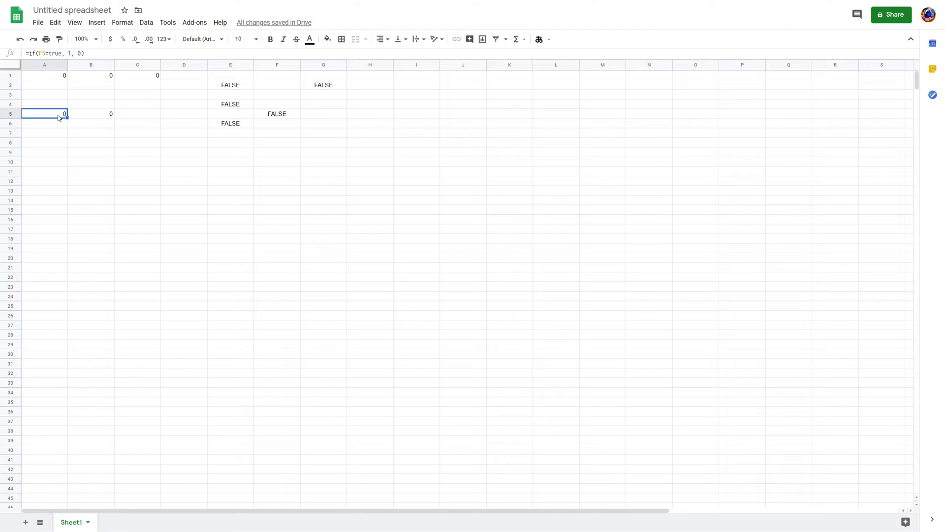
click(326, 88)
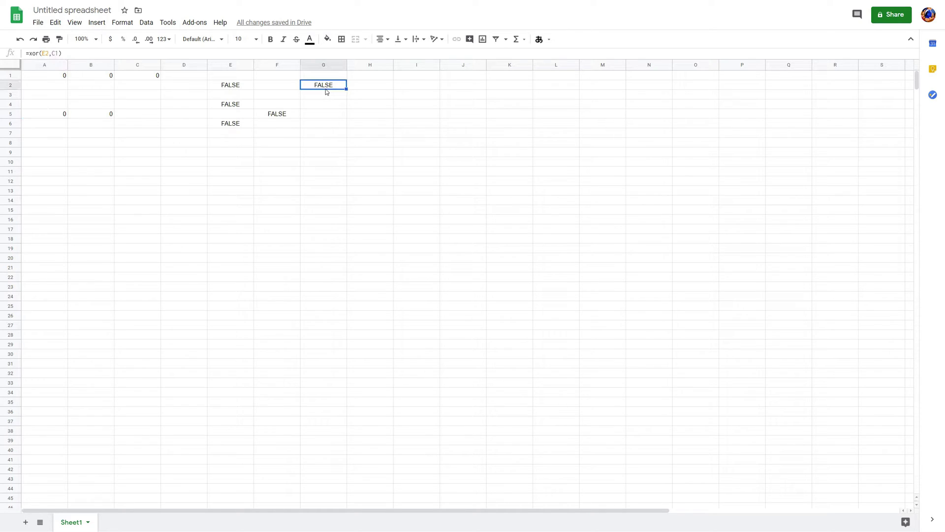
click(98, 116)
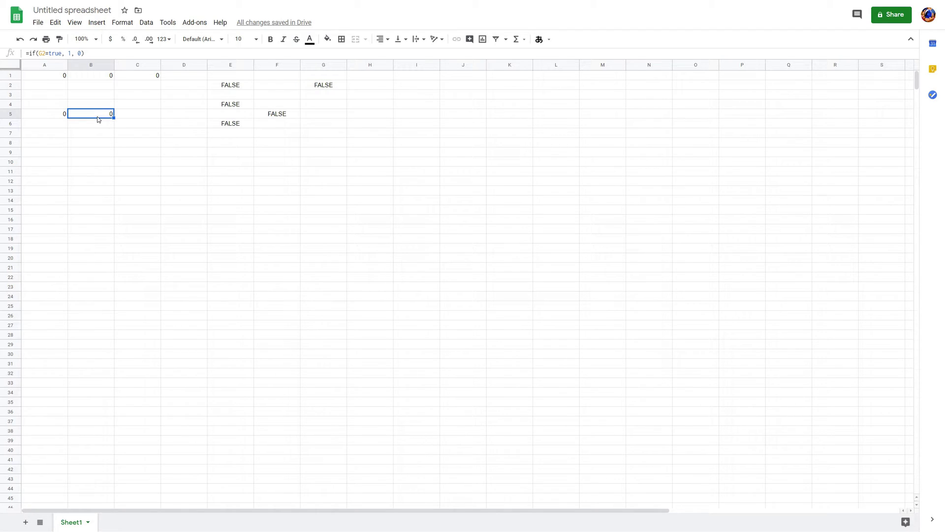
click(196, 163)
click(102, 77)
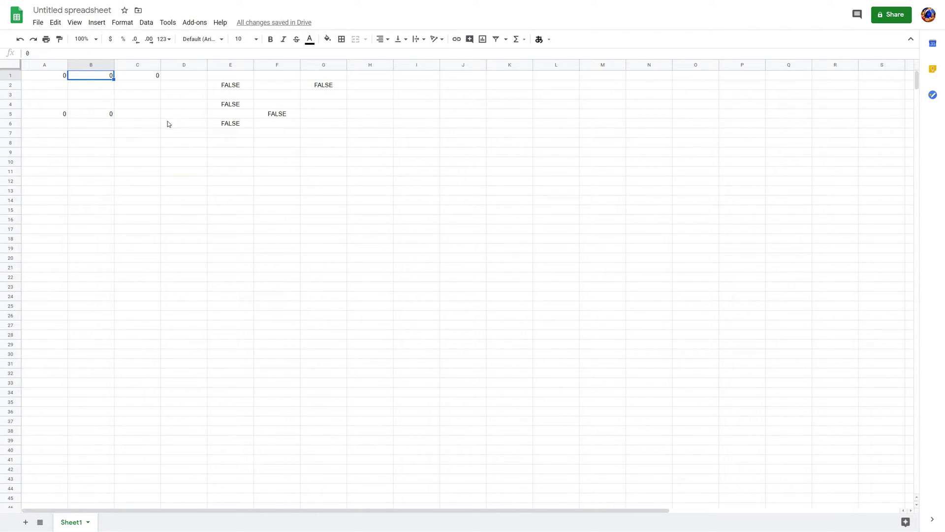
- Set A1 to 1, check the gate outputs, then change A1 back to 0
key(Left)
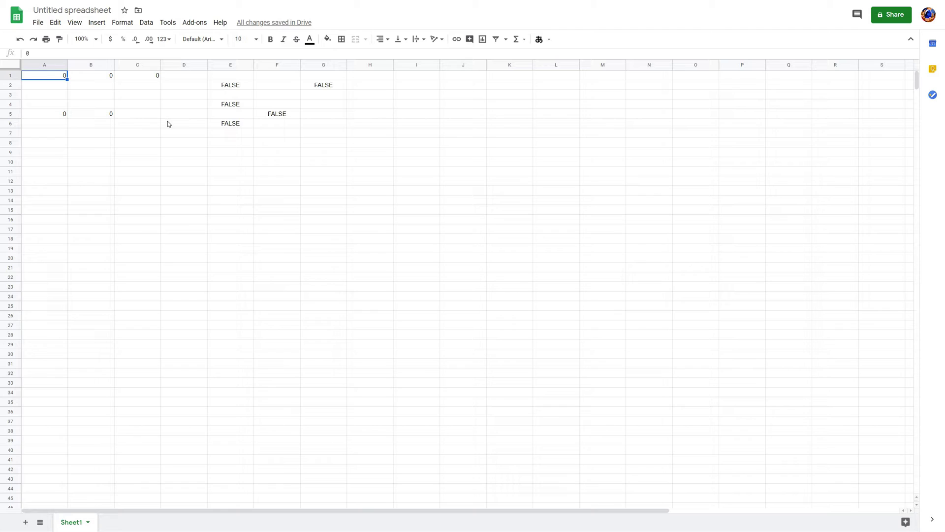
text(1)
key(Return)
key(Down)
key(Right)
key(Down)
key(Down)
key(Up)
- Set B1 to 1, review the outputs, then return B1 to 0
key(Up)
key(Up)
key(Up)
key(Left)
key(Return)
key(BackSpace)
text(0)
key(Tab)
text(1)
key(Return)
key(Down)
key(Down)
key(Down)
key(Up)
key(Down)
key(Up)
key(Up)
key(Up)
key(Up)
text(0)
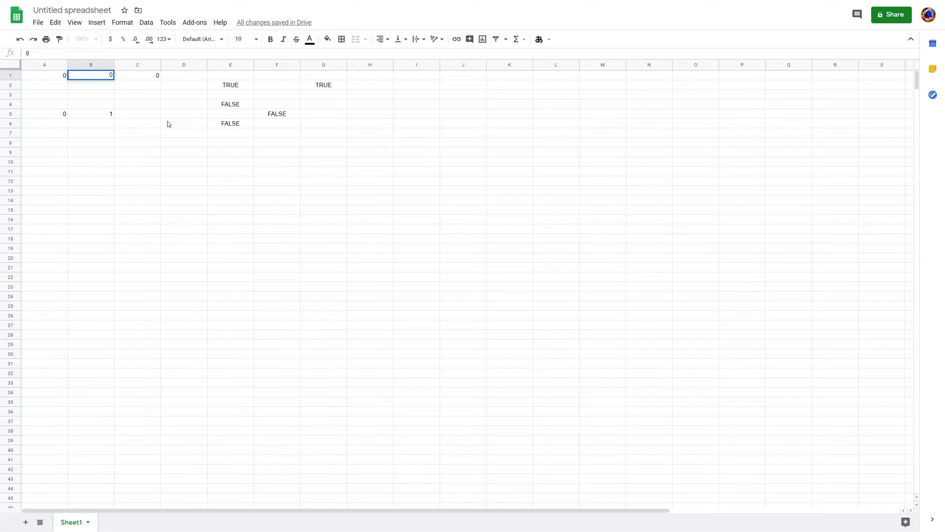
key(Left)
key(Right)
key(Down)
key(Down)
key(Up)
key(Up)
- Test C1 with 1, review the results, then set C1 back to 0
key(Right)
text(1)
key(Return)
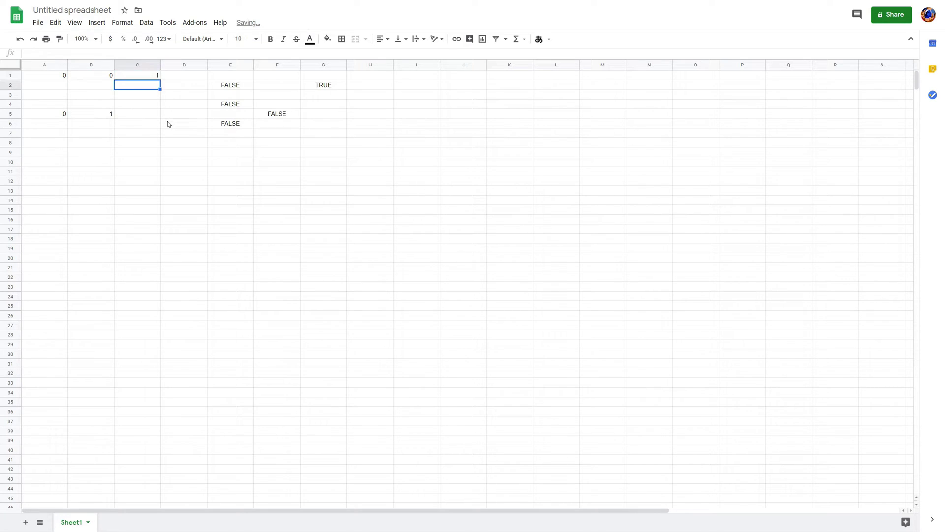
key(Left)
key(Down)
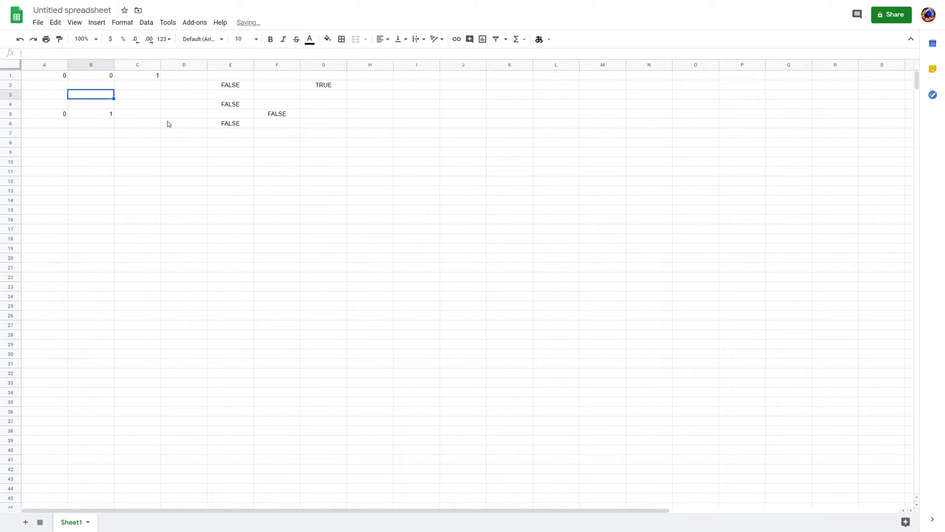
key(Up)
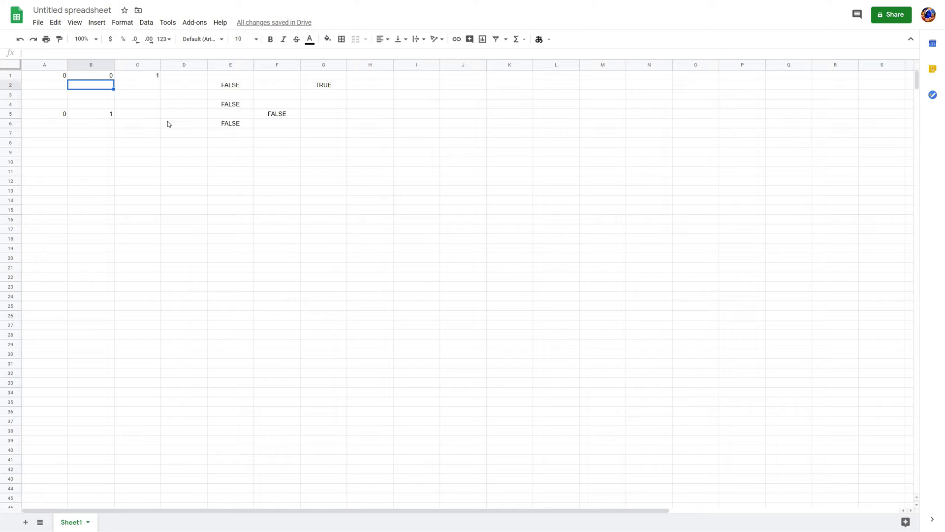
key(Down)
key(Down)
key(Down)
key(Up)
key(Up)
key(Up)
key(Up)
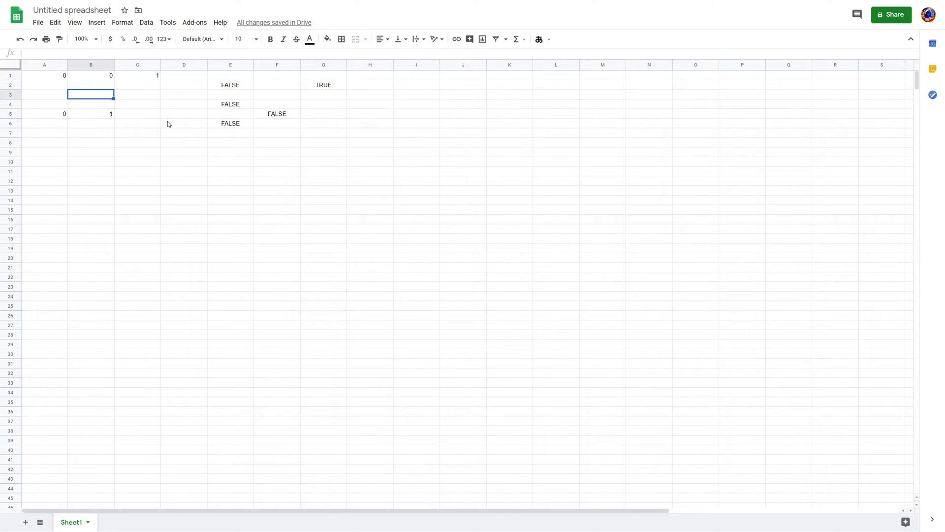
key(Right)
text(0)
key(Left)
key(Left)
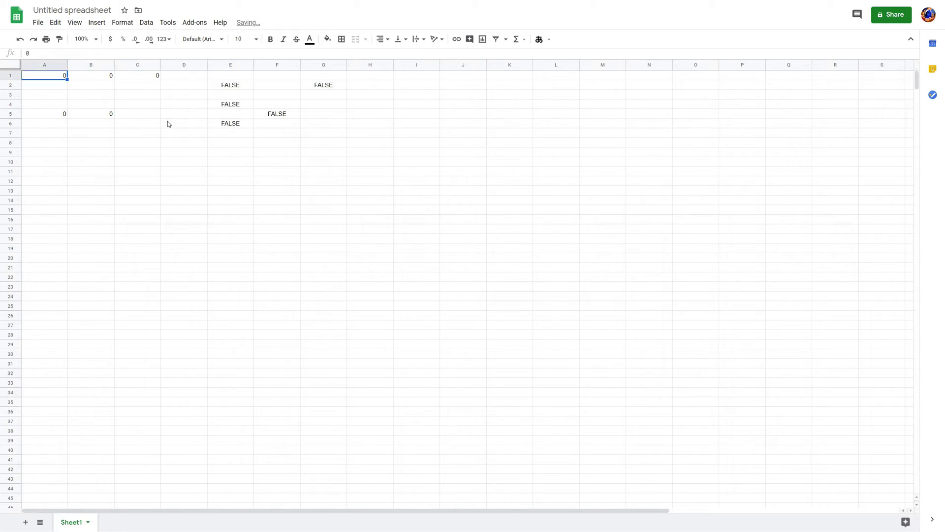
- Set both A1 and B1 to 1 and inspect the row 5 results, including B5's formula
text(1)
key(Right)
text(1)
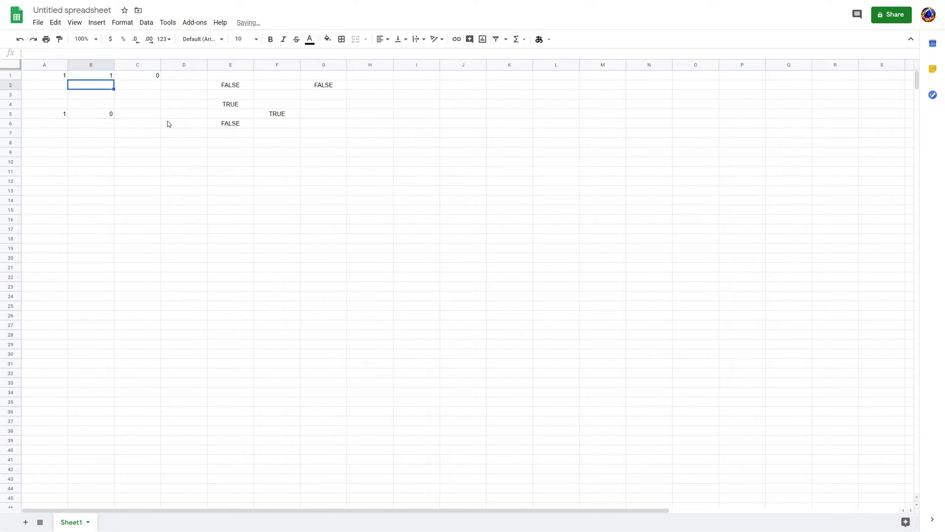
key(Left)
key(Right)
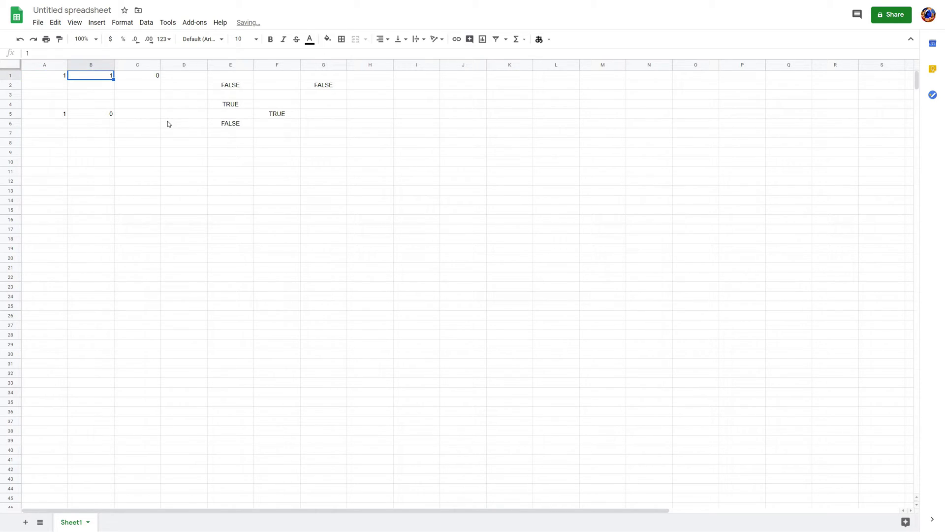
key(Down)
key(Down)
key(Down)
key(Down)
key(Left)
key(Right)
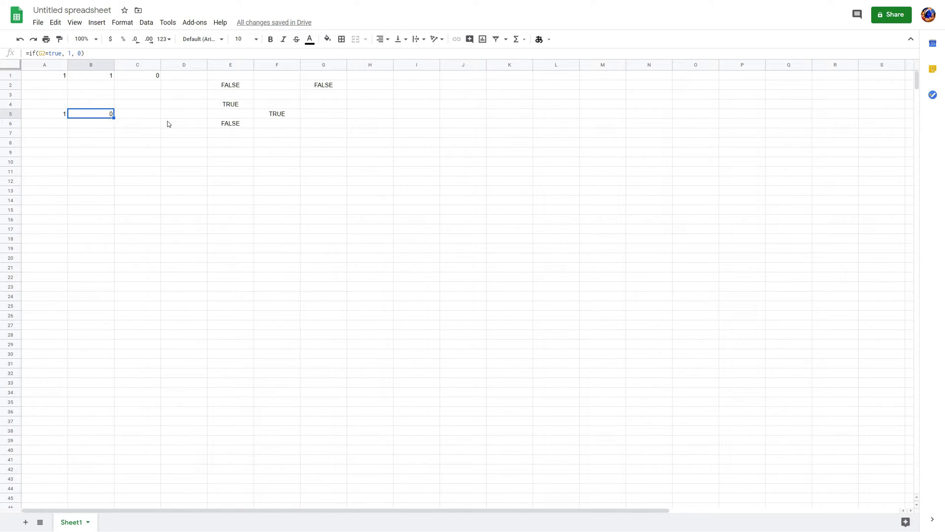
key(Down)
key(Left)
key(Up)
key(Right)
key(Up)
- Set C1 to 1 as well and review the outputs, including A5's formula
key(Up)
key(Up)
key(Right)
key(Up)
text(1)
key(Return)
key(Left)
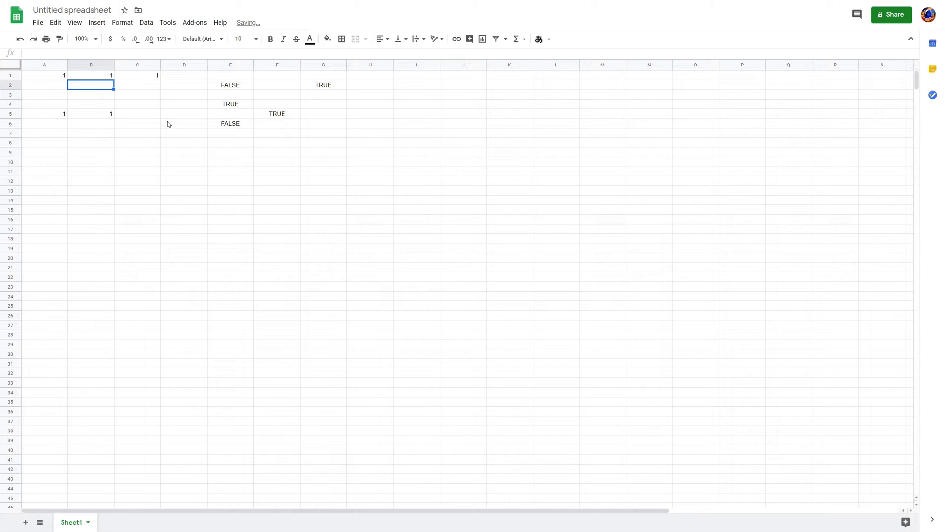
key(Left)
key(Up)
key(Right)
key(Right)
key(Down)
key(Down)
key(Down)
key(Left)
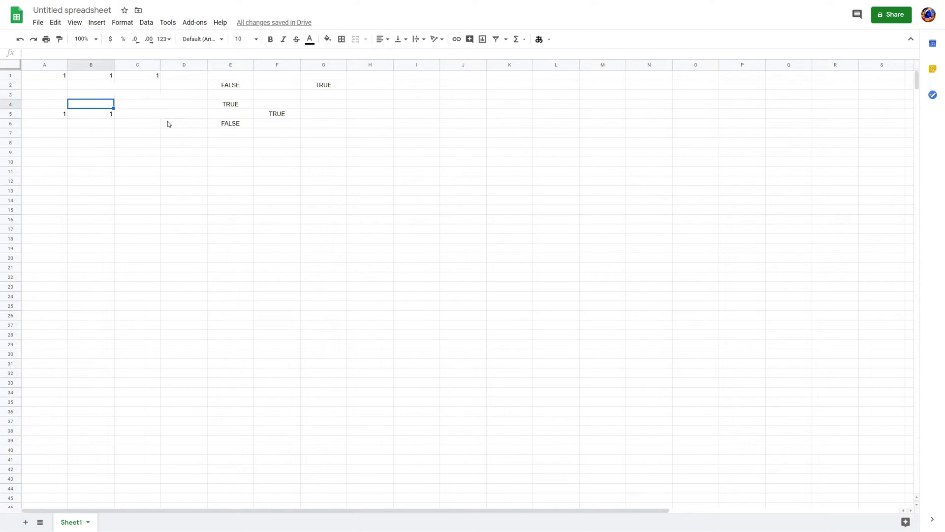
key(Left)
key(Down)
key(Right)
key(Up)
- Delete the A5 and B5 results and the A1 and B1 inputs
key(Down)
key(Down)
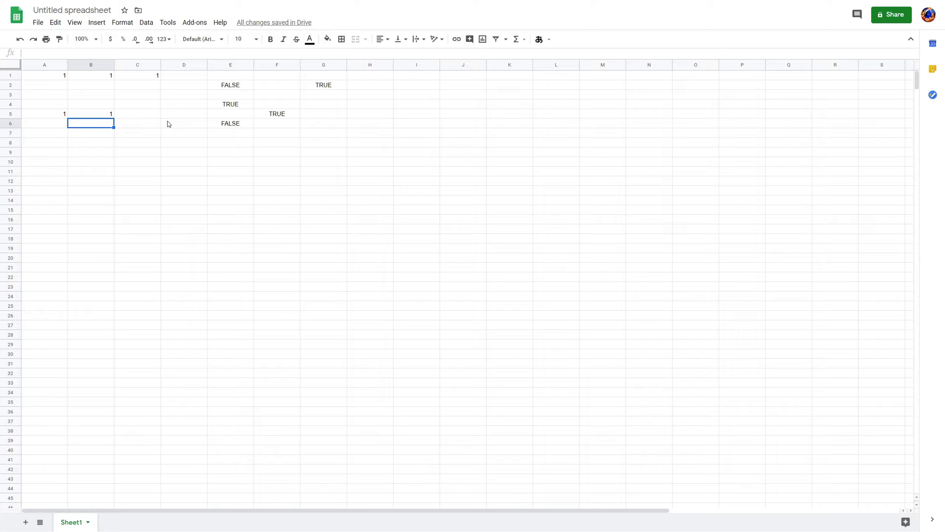
key(Up)
key(Delete)
key(Left)
key(Delete)
key(Up)
- Clear C1 and the gate cells E2, E4, E6, F5 and G2
key(Up)
key(Up)
key(Up)
key(Delete)
key(Right)
key(Delete)
key(Right)
key(Delete)
key(Right)
key(Right)
key(Down)
key(Delete)
key(Down)
key(Down)
key(Delete)
key(Down)
key(Down)
key(Delete)
key(Right)
key(Up)
key(Delete)
key(Up)
key(Up)
key(Up)
key(Right)
key(Delete)
- Enter 0 in each of A1, B1 and C1, then go to E3
click(32, 78)
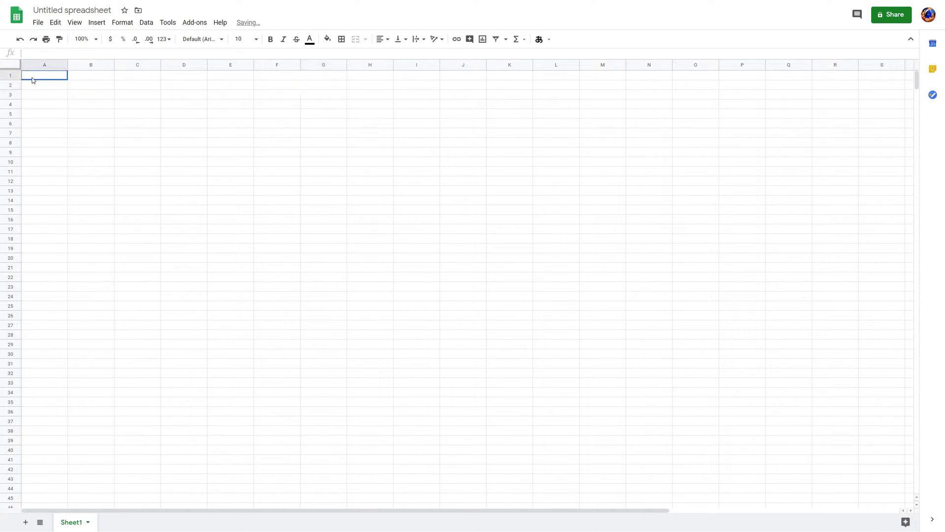
text(0)
key(Right)
text(0)
key(Right)
text(0)
key(Down)
key(Left)
key(Right)
key(Right)
key(Down)
key(Right)
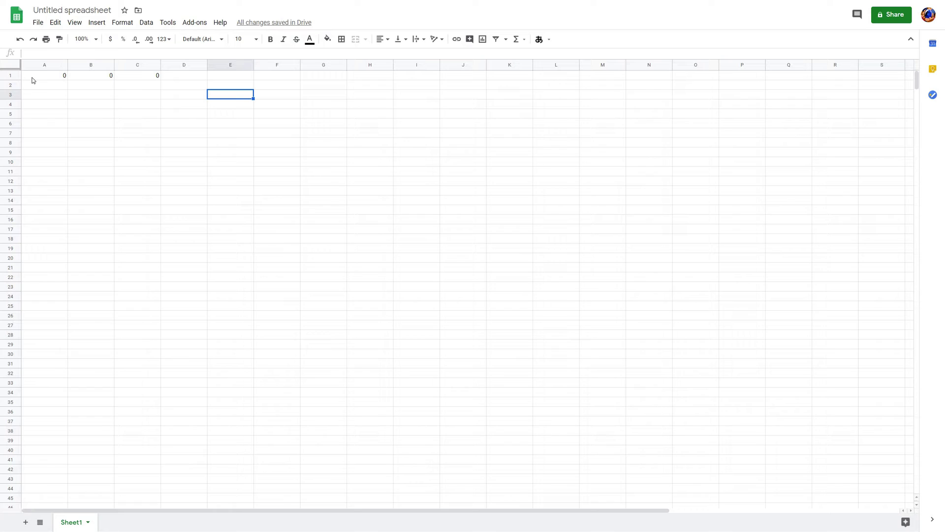
- Erase the stray 'or not' text typed into E3
text(or not)
key(BackSpace)
key(BackSpace)
key(BackSpace)
key(BackSpace)
key(BackSpace)
key(Escape)
- Enter =or(A1,B1) in E3 as the OR gate
text(0=or)
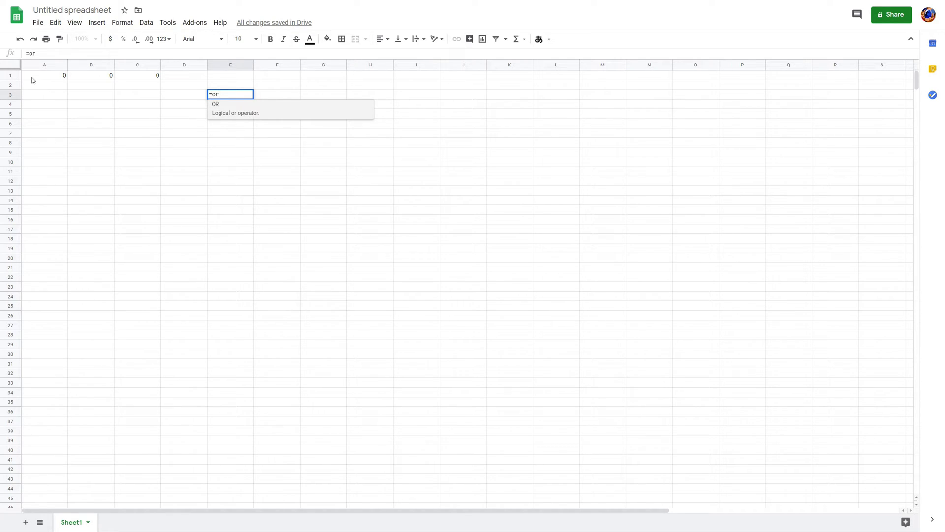
text(()
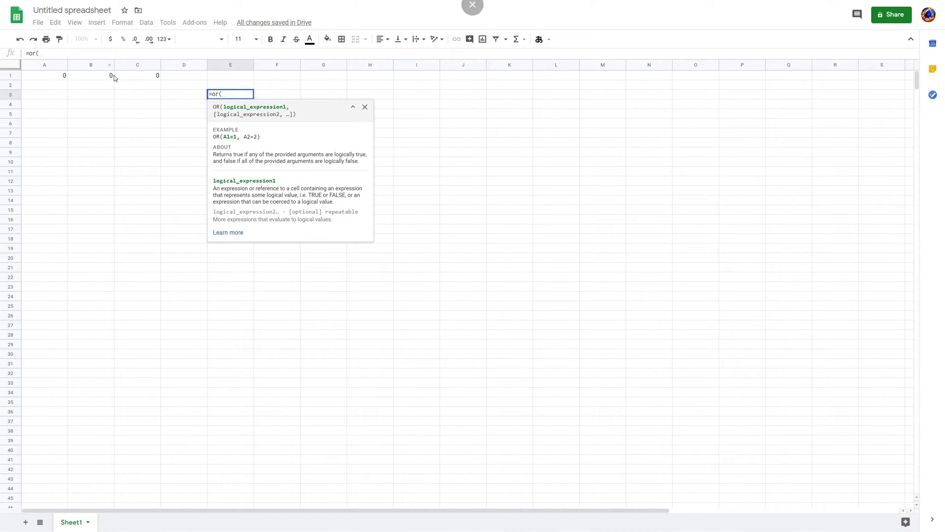
click(55, 76)
text(,)
click(90, 75)
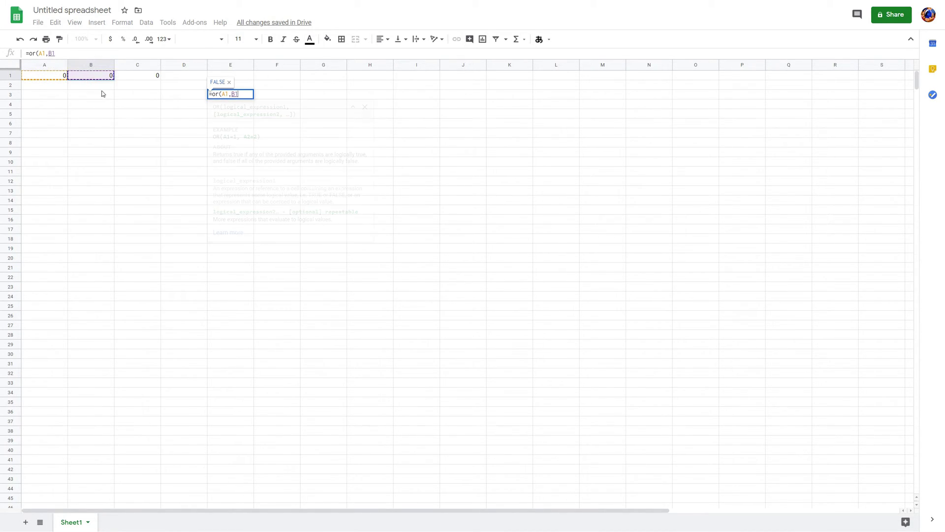
text())
key(Return)
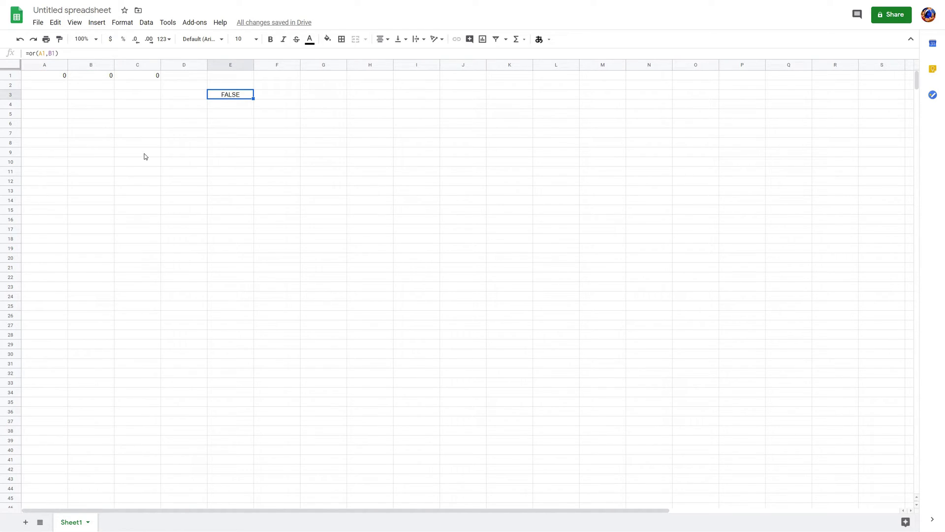
- Enter =not(E3) in F3 to invert the OR result
key(Right)
text(=)
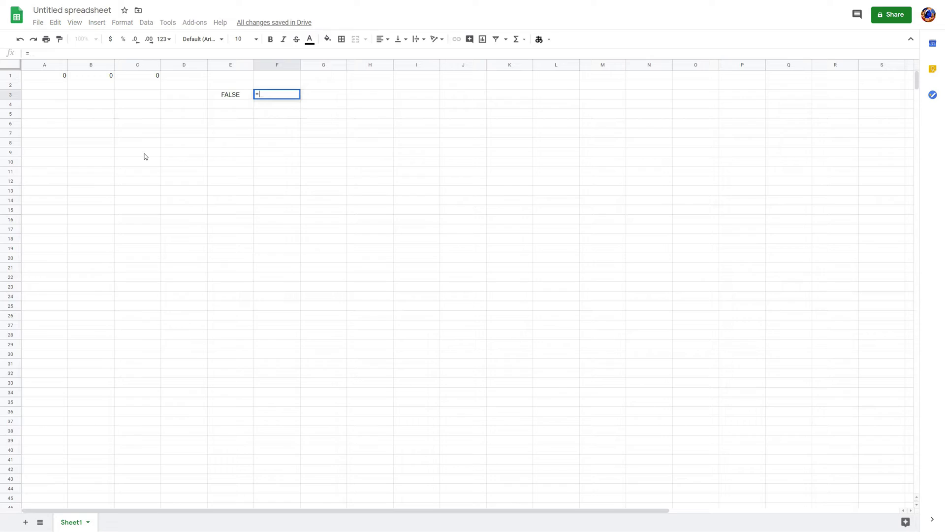
text(not()
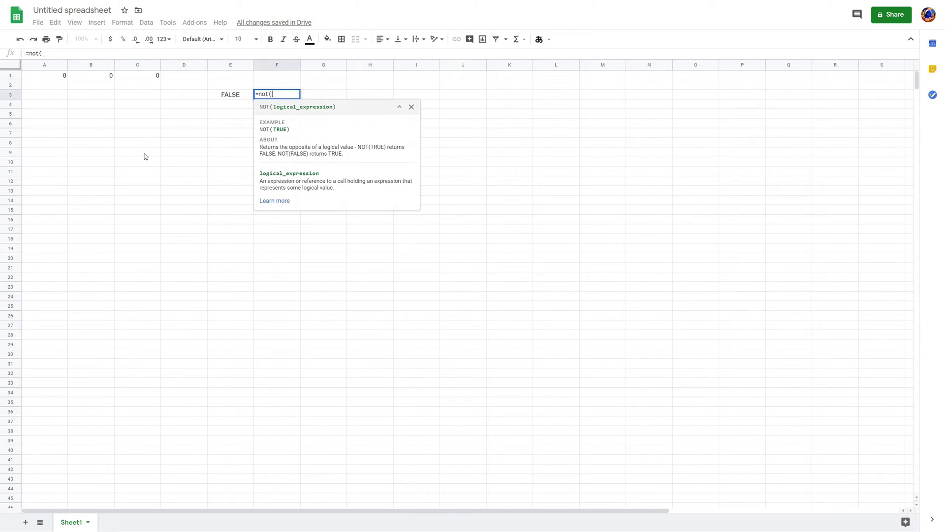
click(240, 96)
key(Return)
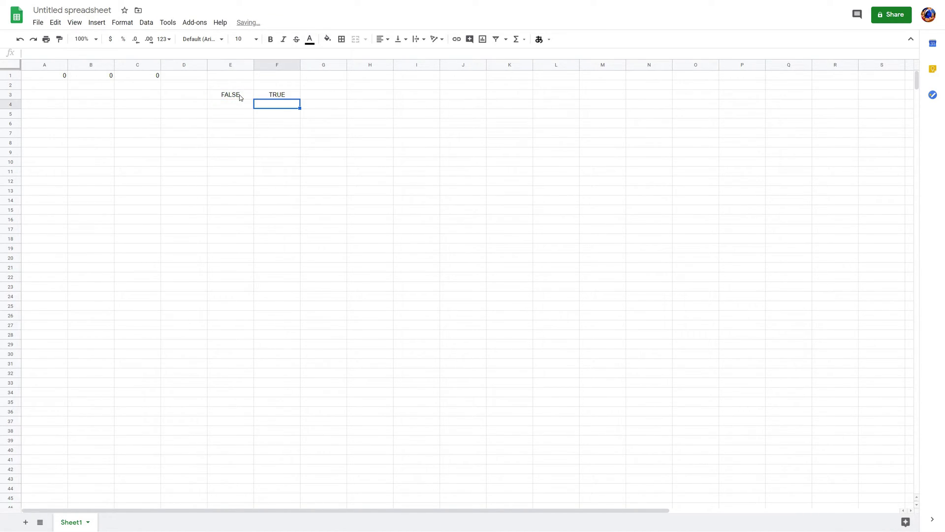
- Inspect the OR formula in E3 and the NOT formula in F3, then go to G2
key(Up)
click(239, 95)
key(Right)
click(239, 95)
key(Right)
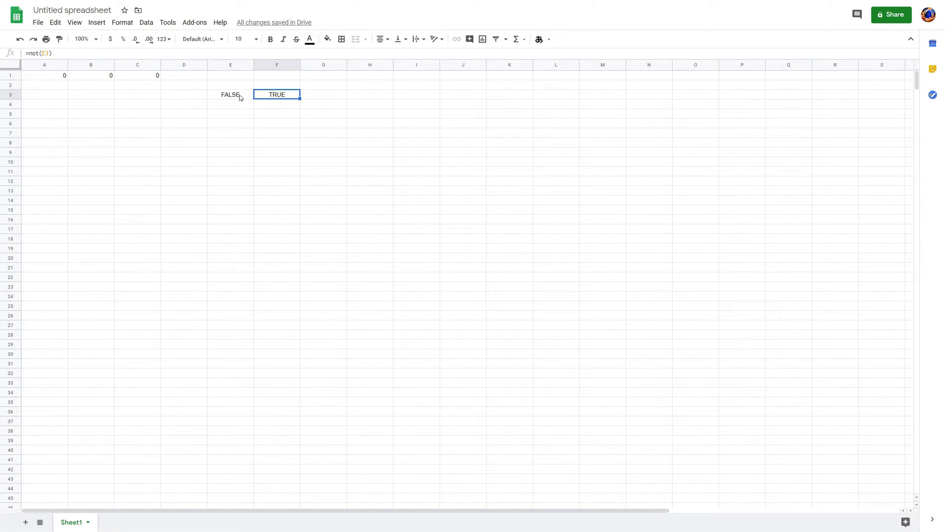
click(239, 95)
key(Right)
key(Right)
key(Up)
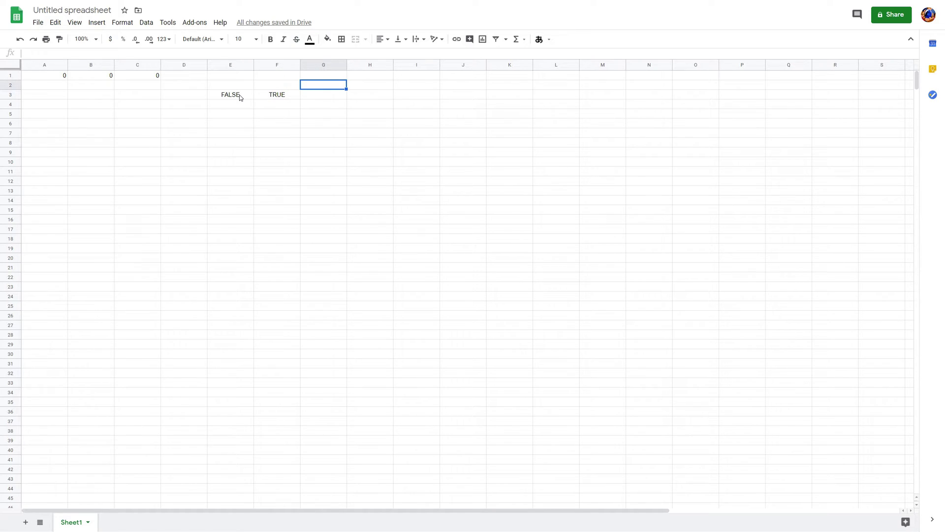
- Enter =or(F3,A1) in G2 and =or(F3,B1) in G4
text(=)
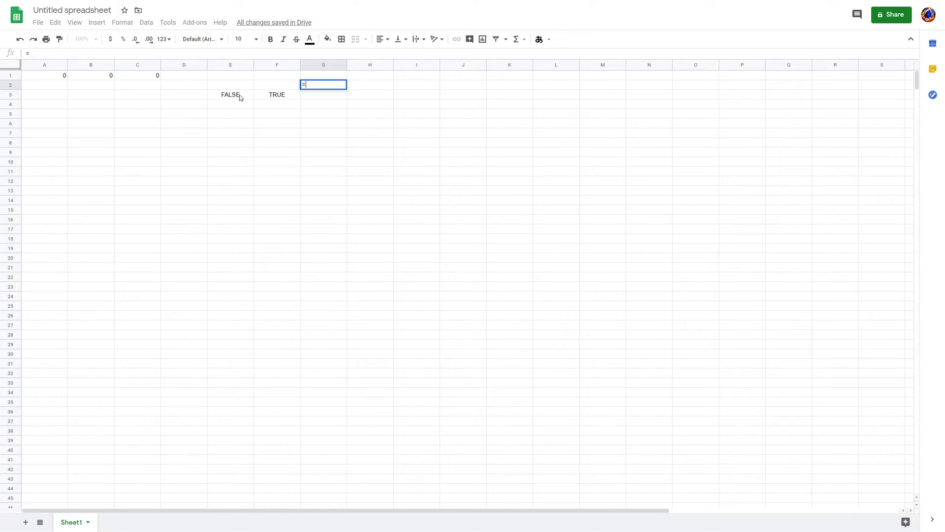
text(or()
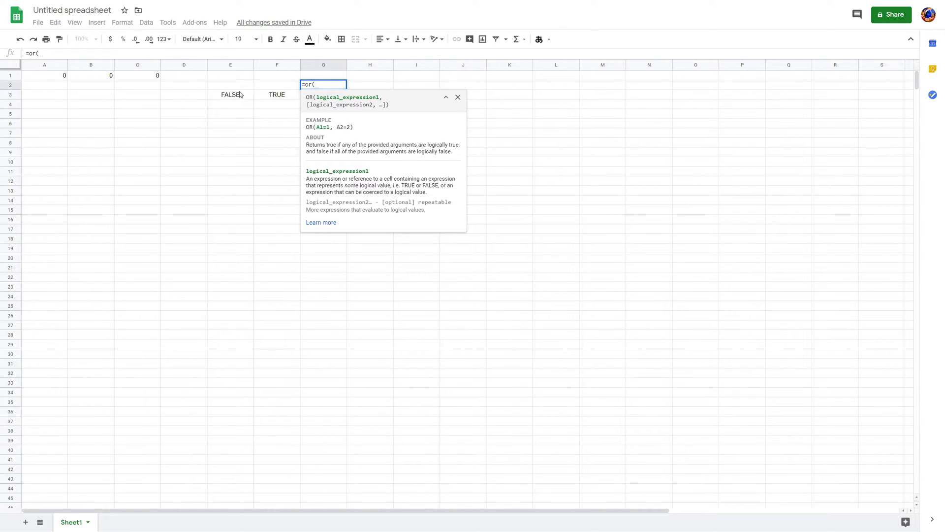
click(282, 95)
text(,)
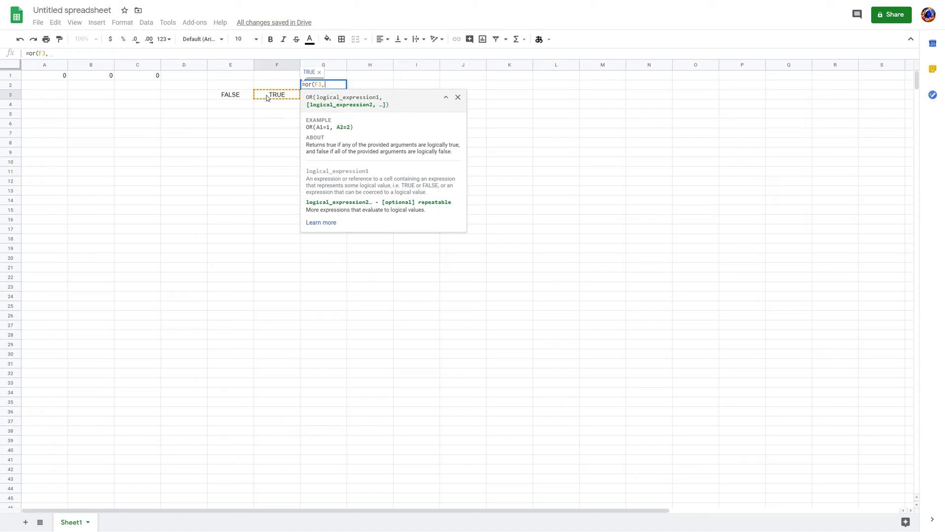
click(63, 75)
key(Return)
key(Down)
text(=or()
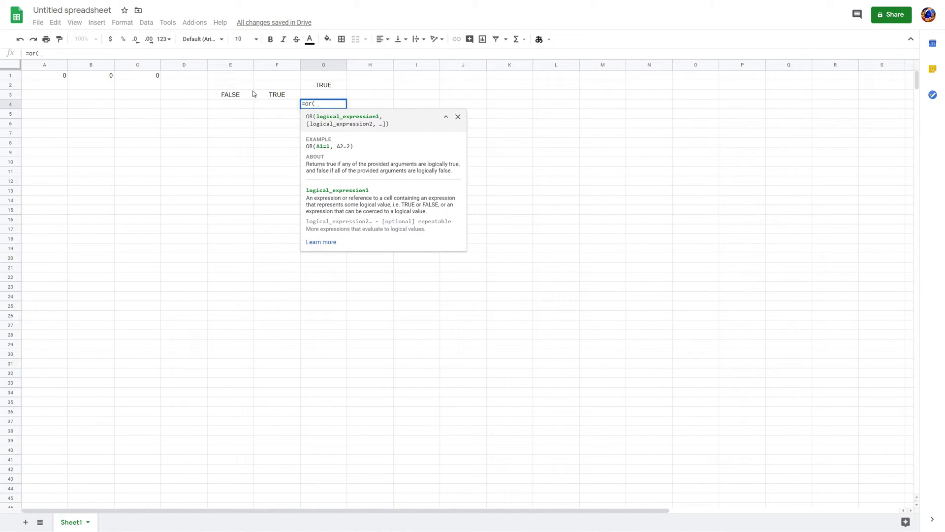
click(271, 96)
text(,)
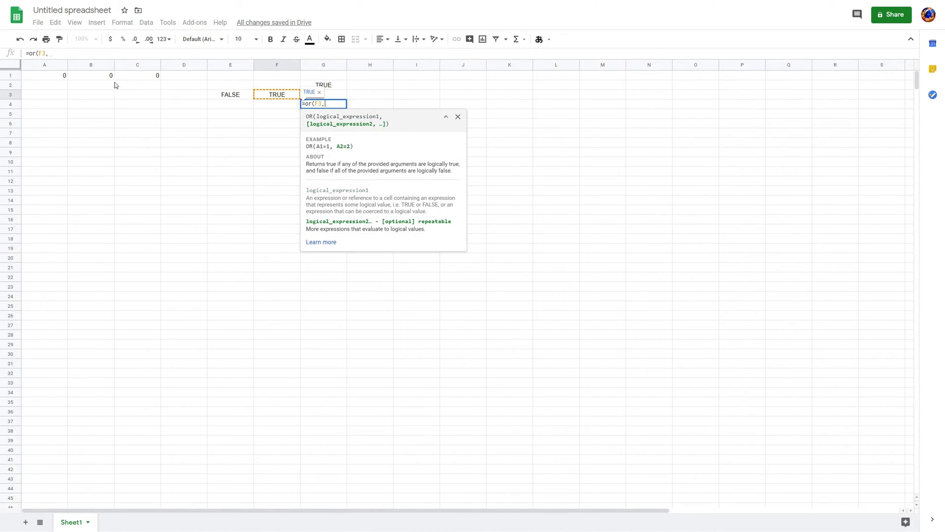
click(93, 75)
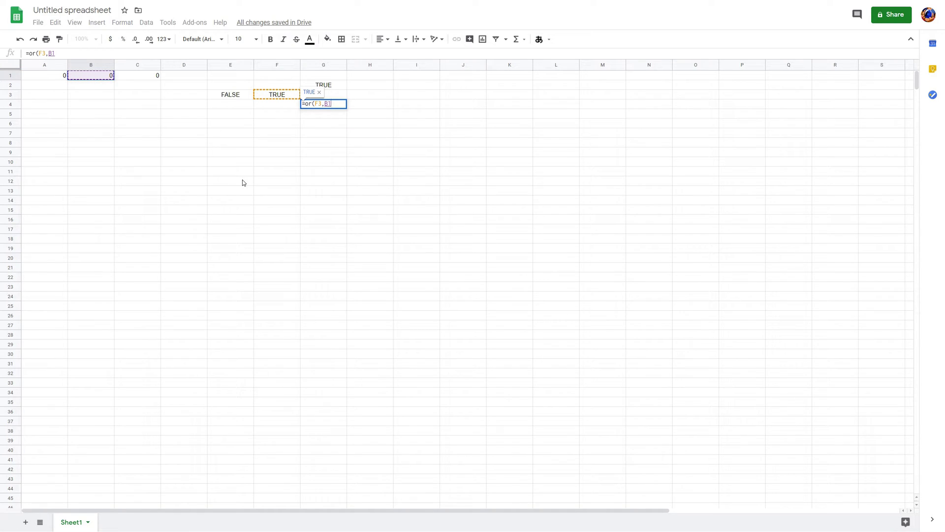
key(Return)
- Put =not(G2) in H2 and copy it down to H4
key(Up)
key(Up)
key(Right)
key(Up)
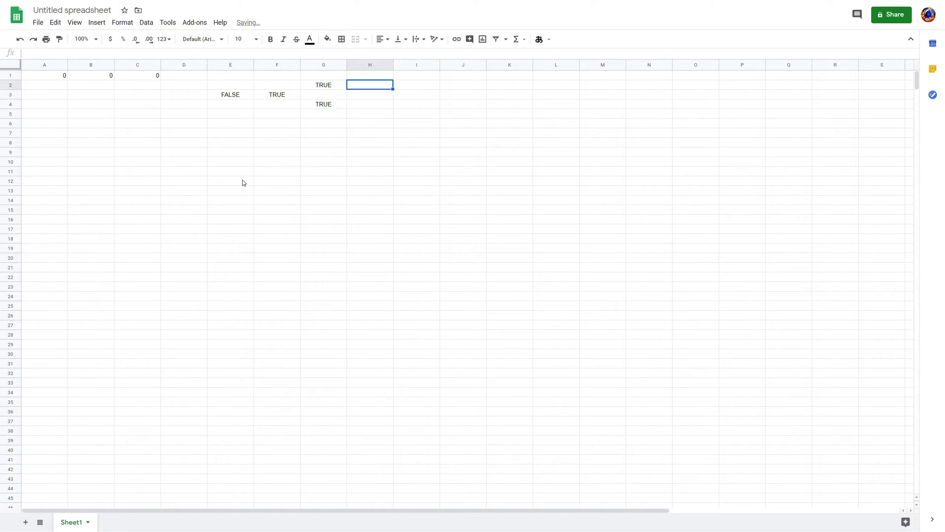
text(=not)
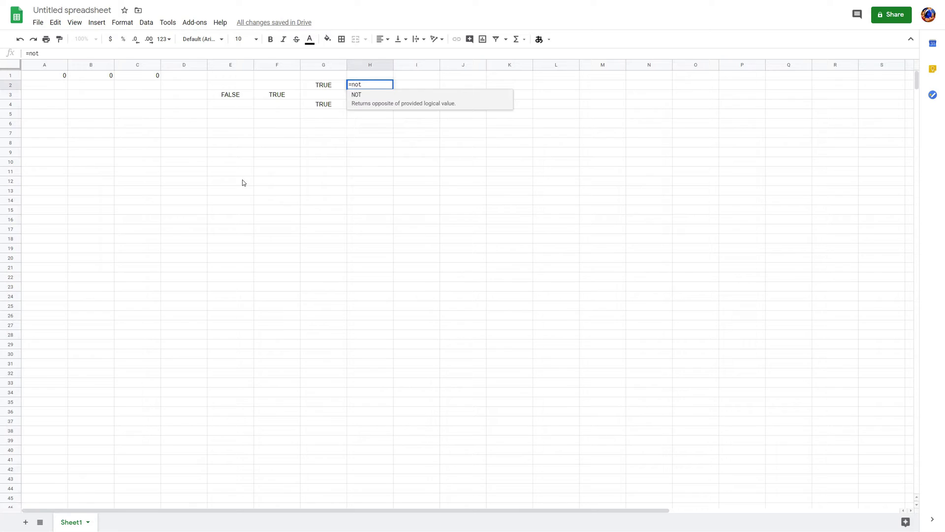
text(()
click(335, 86)
text())
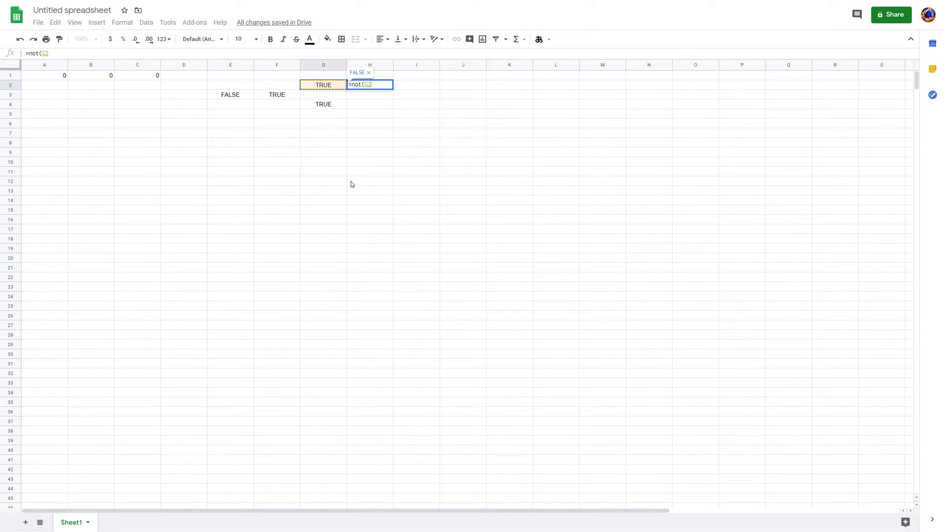
key(Return)
key(Down)
key(Up)
key(Up)
key(ctrl+c)
key(Down)
key(Down)
key(ctrl+v)
- Enter =or(H2,H4) in I3, then move the selection to I6
key(Right)
key(Up)
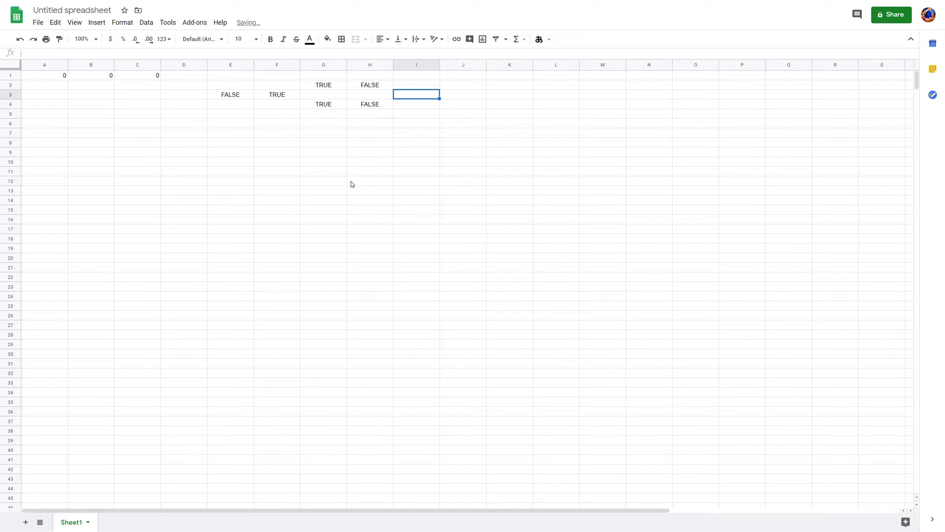
text(=or)
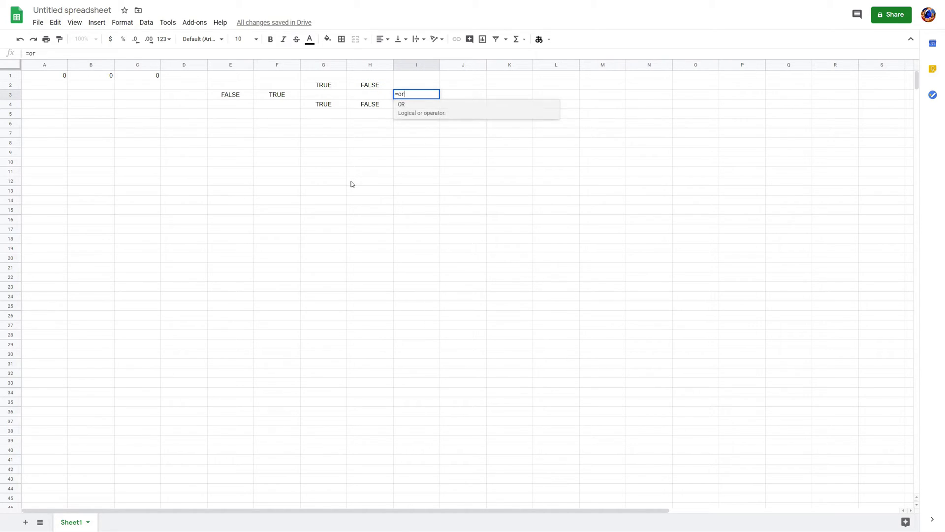
text(()
click(371, 89)
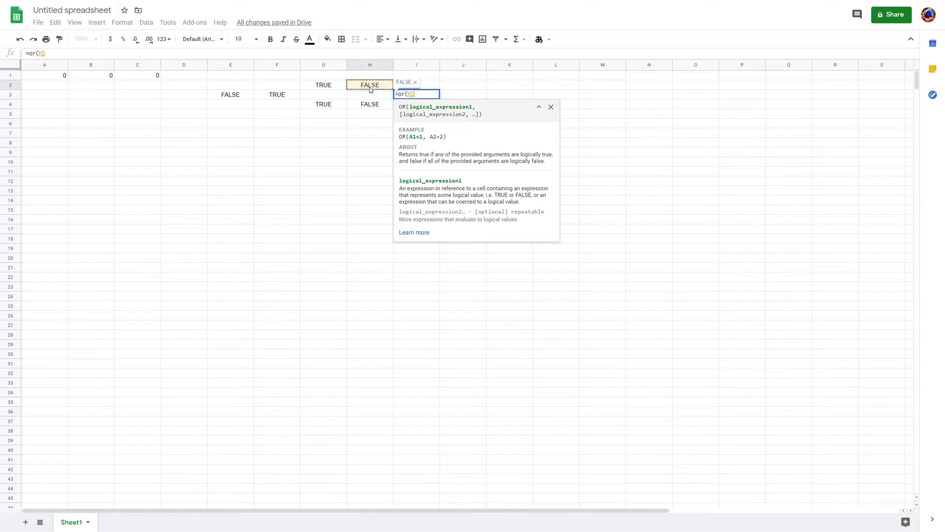
text(,)
click(372, 111)
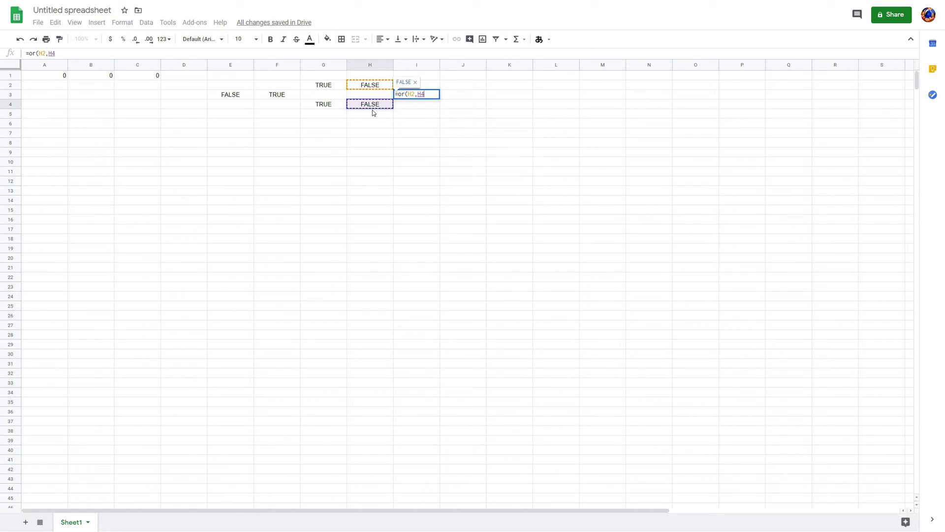
key(Return)
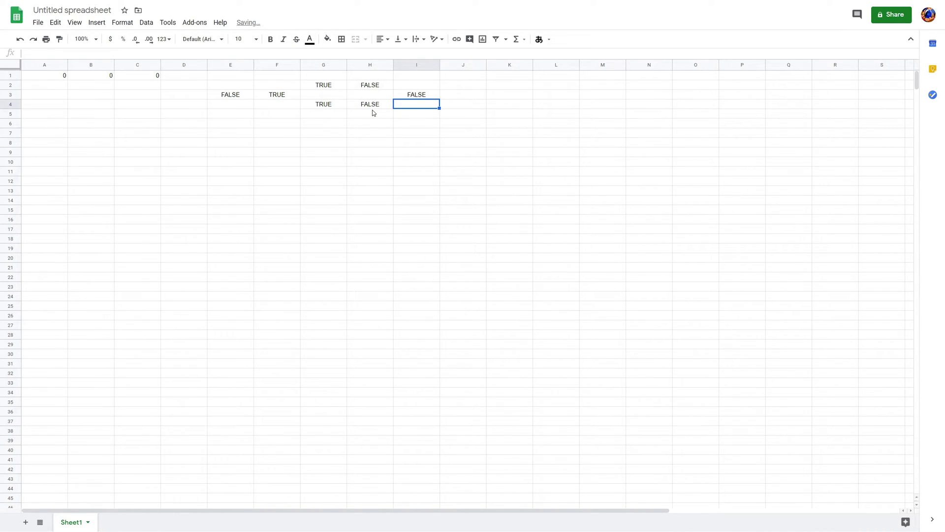
key(Down)
key(Right)
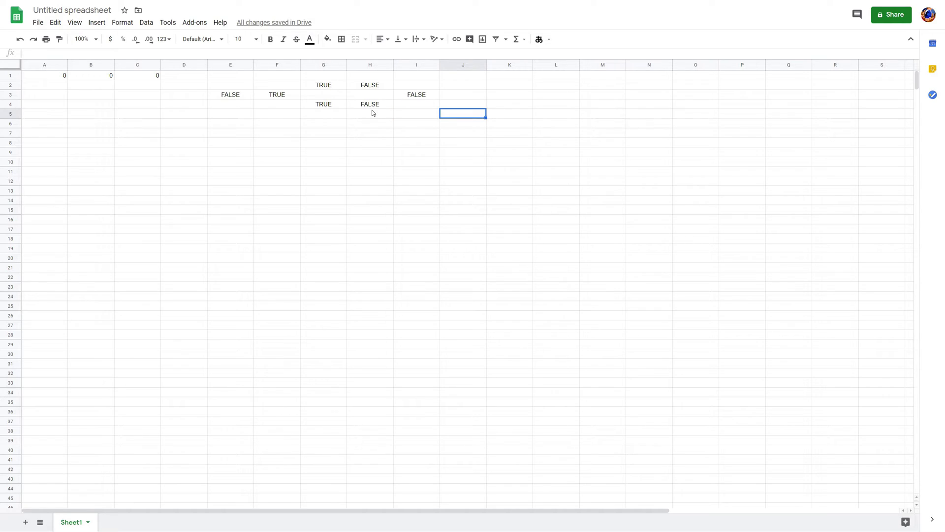
key(Left)
key(Down)
- Enter =xor(A1,B1) in I6 and compare it with the gate result in I3
text(=)
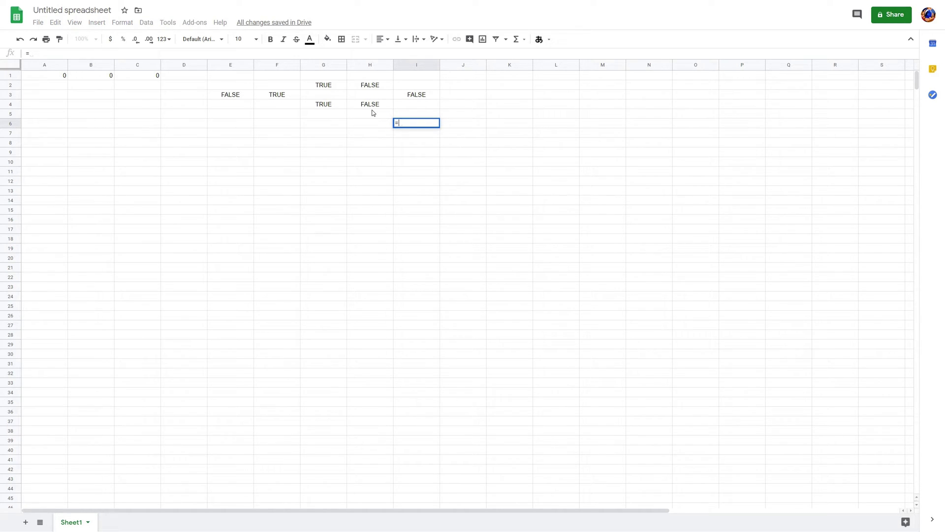
text(xor()
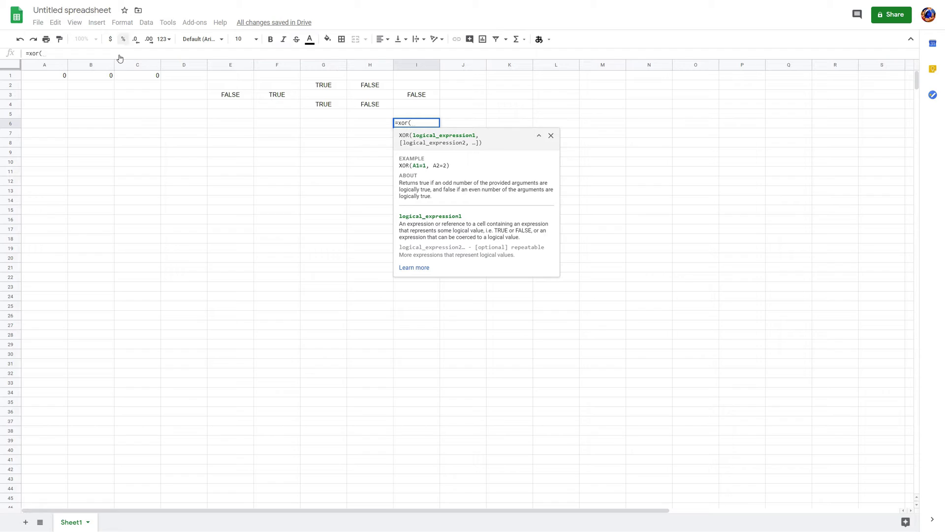
click(63, 78)
text(,)
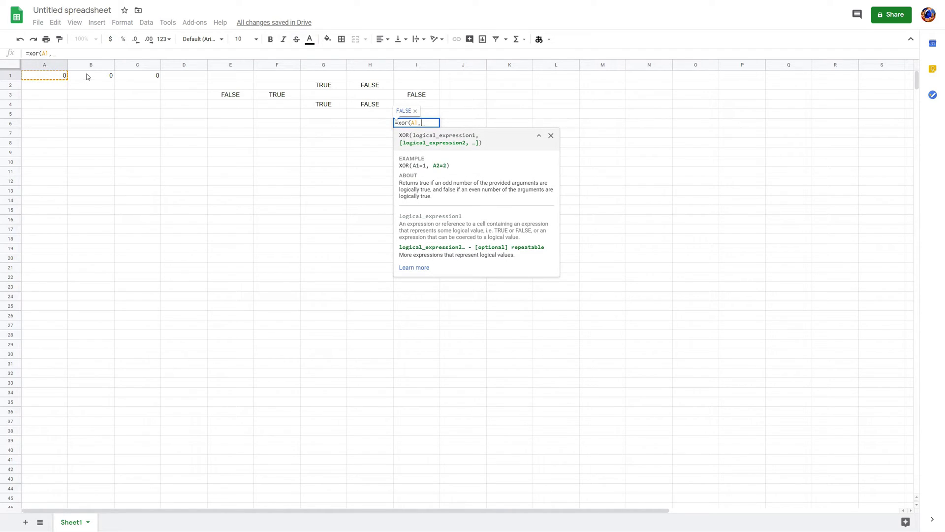
click(107, 80)
key(Return)
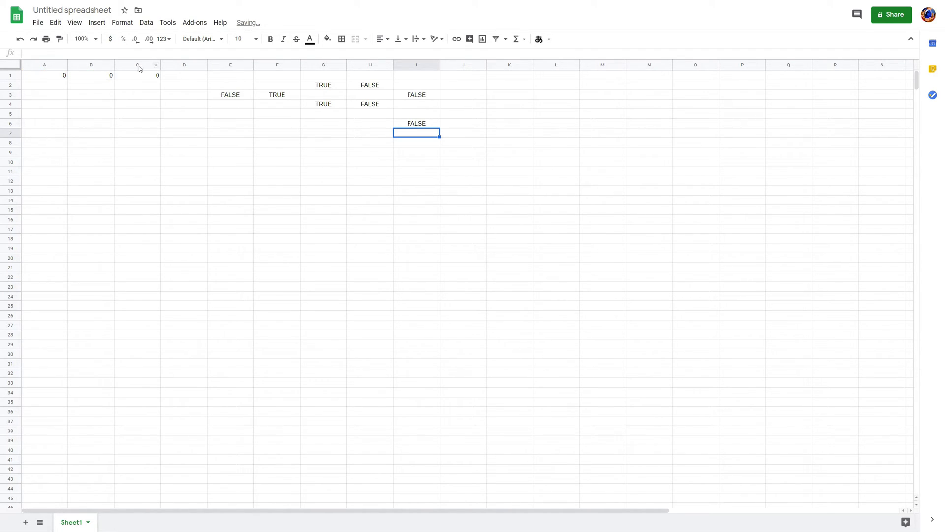
click(407, 97)
click(408, 112)
click(413, 97)
click(416, 121)
click(144, 116)
- Test inputs by setting B1 to 1, then B1 to 0 with A1 at 1
click(107, 78)
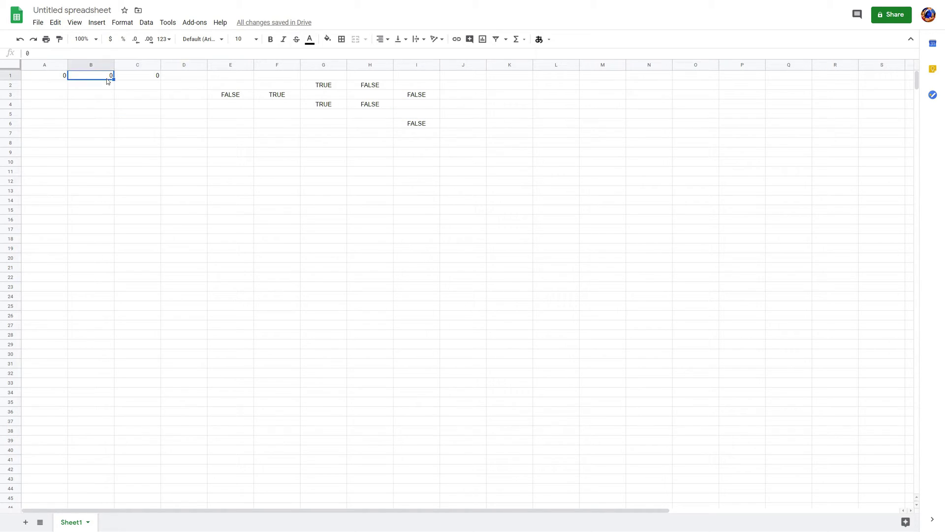
text(1)
key(Return)
key(Up)
text(0)
key(Left)
text(1)
key(Return)
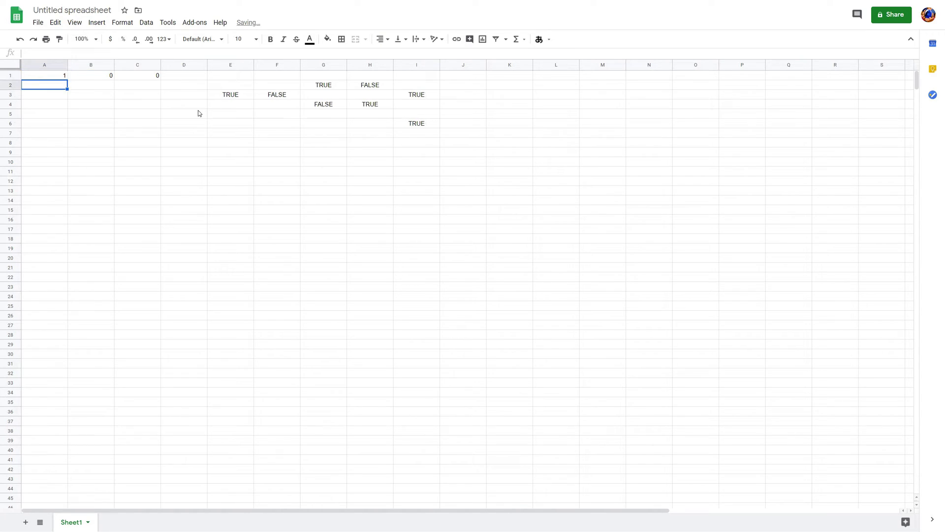
- Test A1=0/B1=1 and both at 1, then reset A1 and B1 to 0
key(Up)
text(0)
key(Right)
text(1)
key(Left)
text(1)
key(Return)
key(Up)
text(0)
key(Right)
text(0)
key(Return)
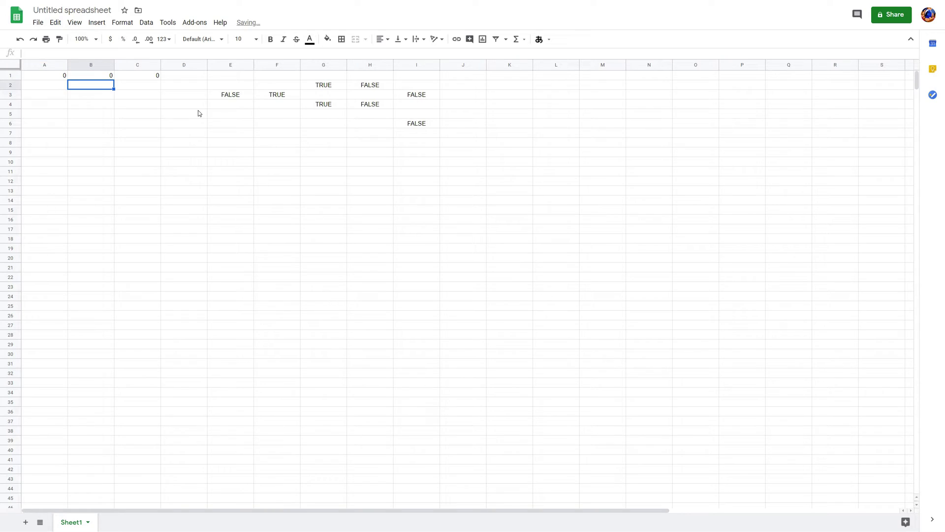